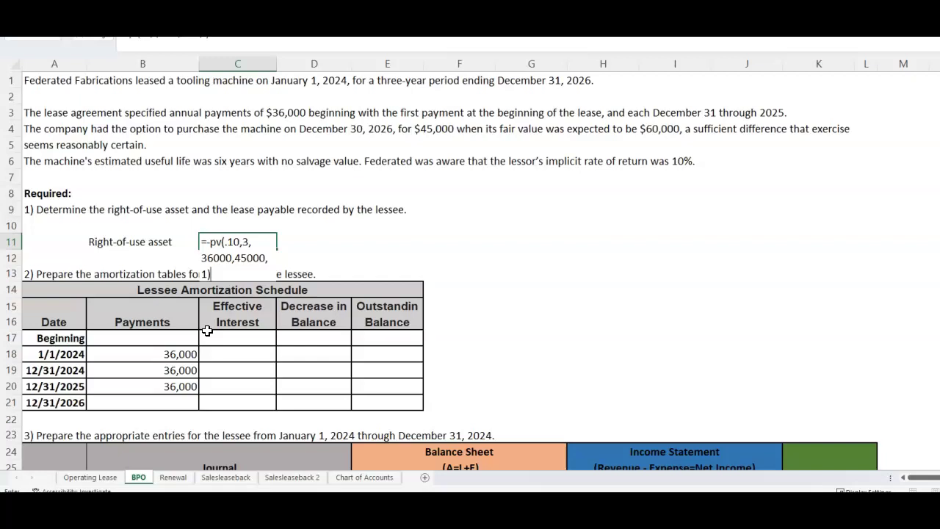
# - Commit the $132,289 right-of-use asset and link the schedule's beginning balance in E17 to C11
pyautogui.press('Return')
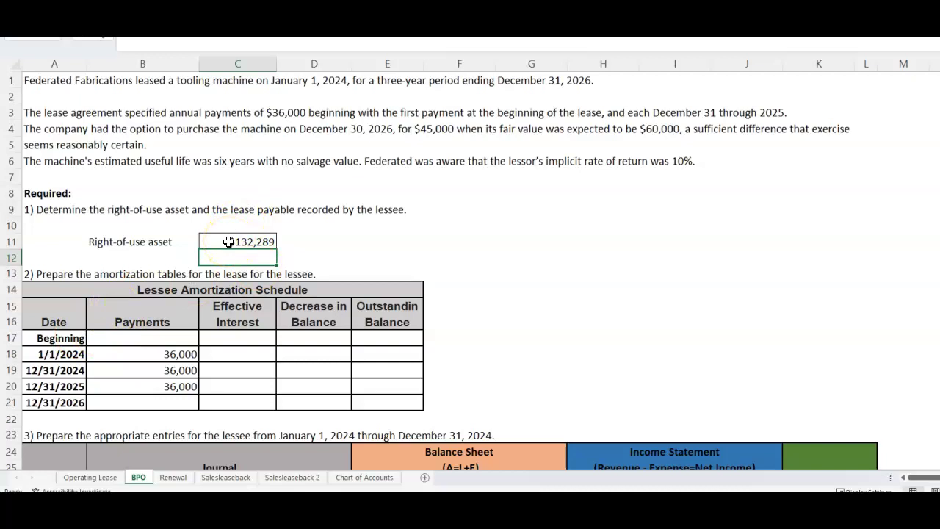
pyautogui.click(390, 338)
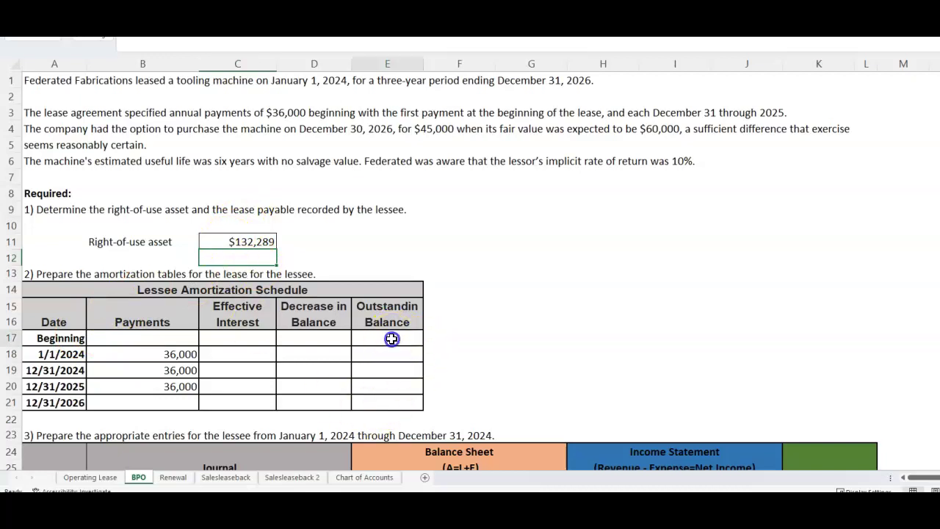
pyautogui.write('+')
pyautogui.click(257, 242)
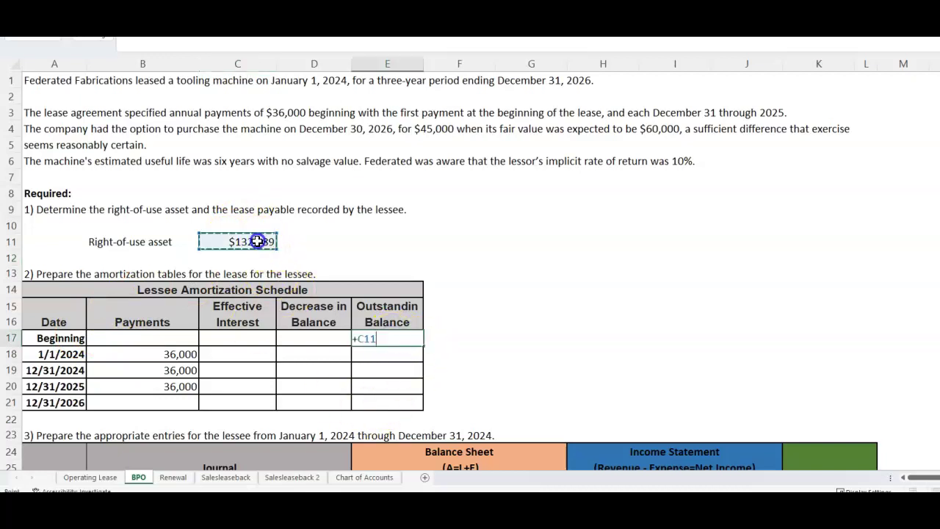
pyautogui.press('Return')
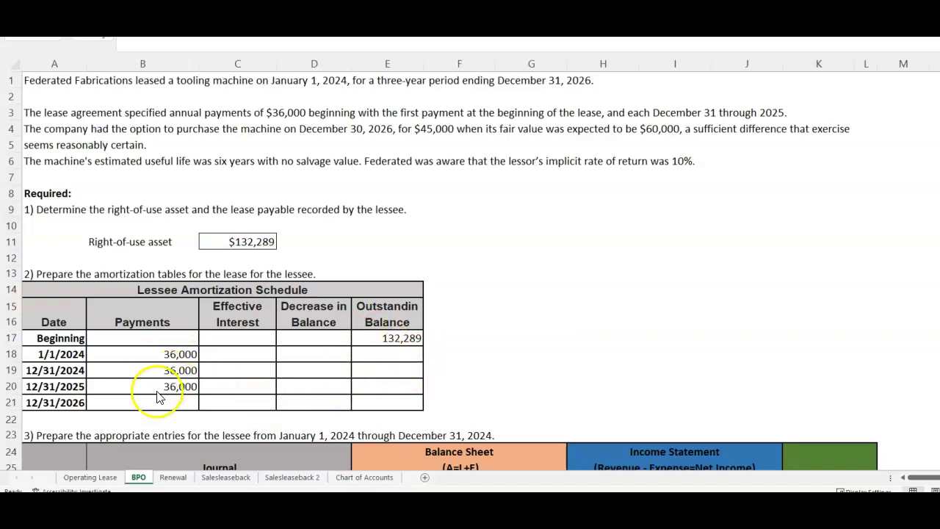
# - Check the three 36,000 payments and enter the 45,000 final payment for 12/31/2026
pyautogui.click(158, 355)
pyautogui.moveTo(158, 355); pyautogui.dragTo(163, 383)
pyautogui.click(155, 402)
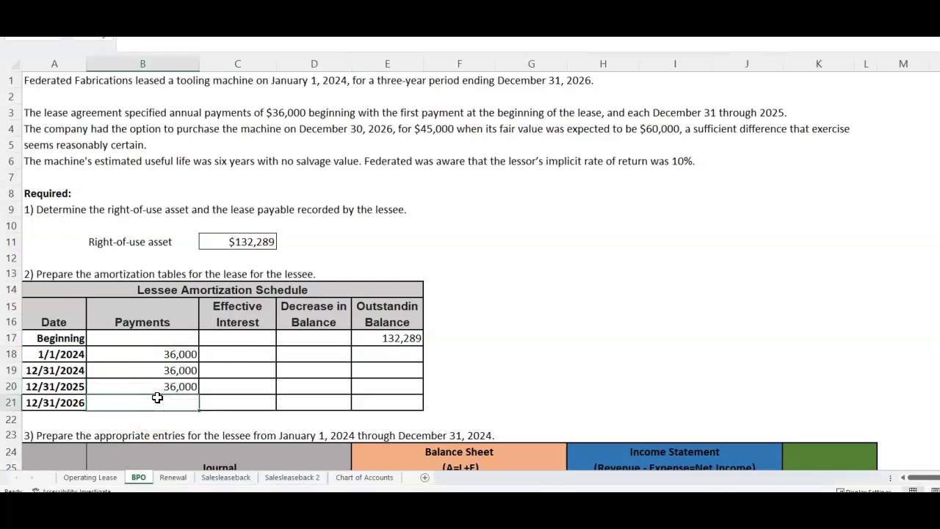
pyautogui.write('45,000')
pyautogui.press('Return')
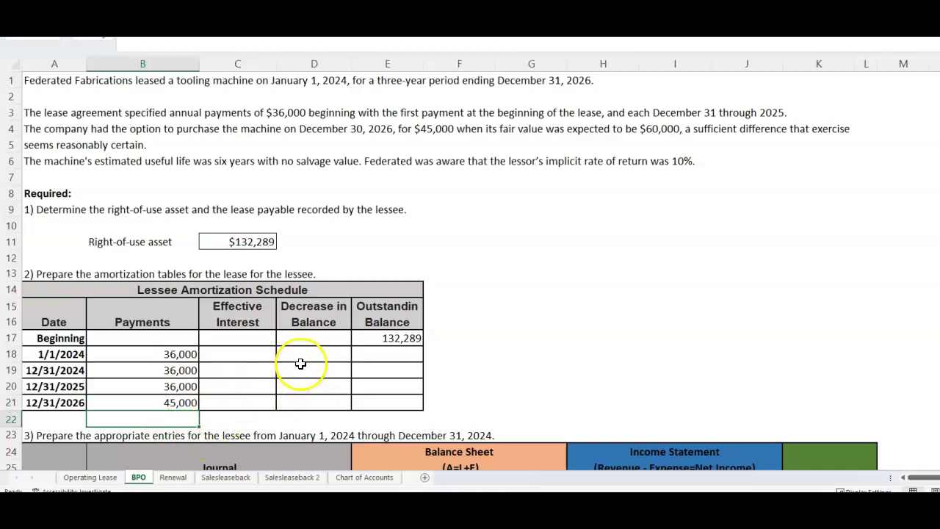
# - Fill the 1/1/2024 row: 0 interest, 36,000 balance decrease, 96,289 outstanding balance
pyautogui.click(229, 355)
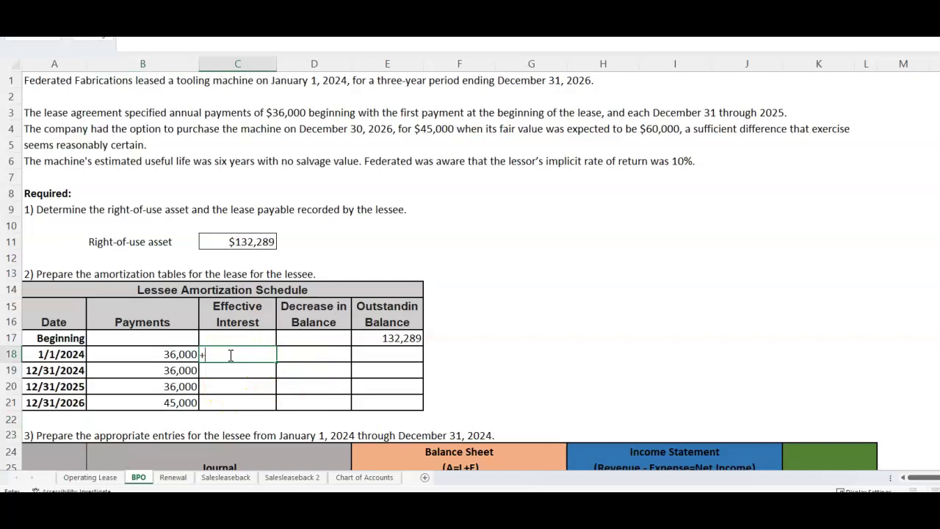
pyautogui.write('+')
pyautogui.click(388, 338)
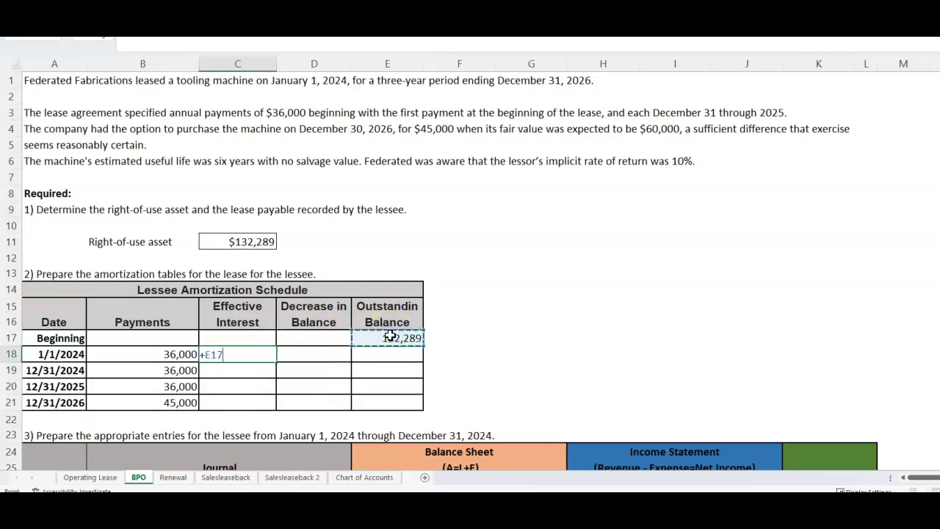
pyautogui.press('Escape')
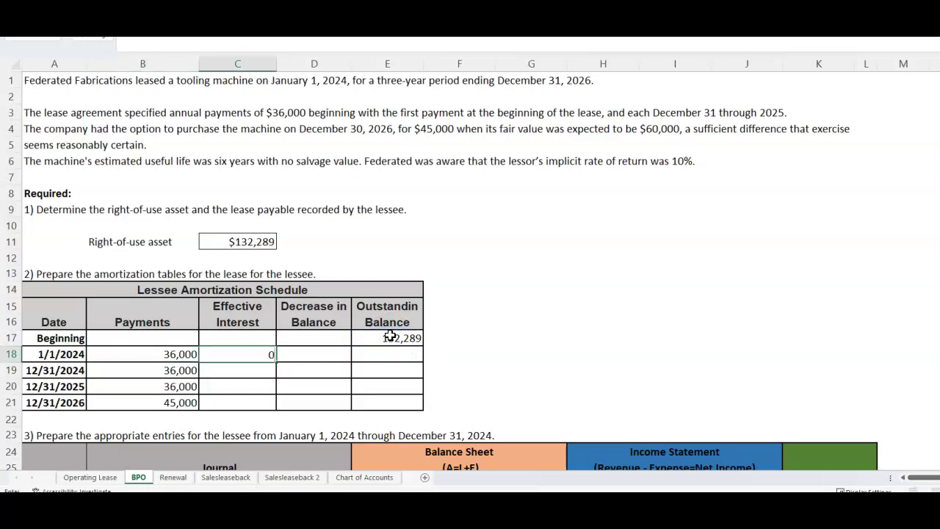
pyautogui.write('0')
pyautogui.press('Tab')
pyautogui.write('+B18-C18')
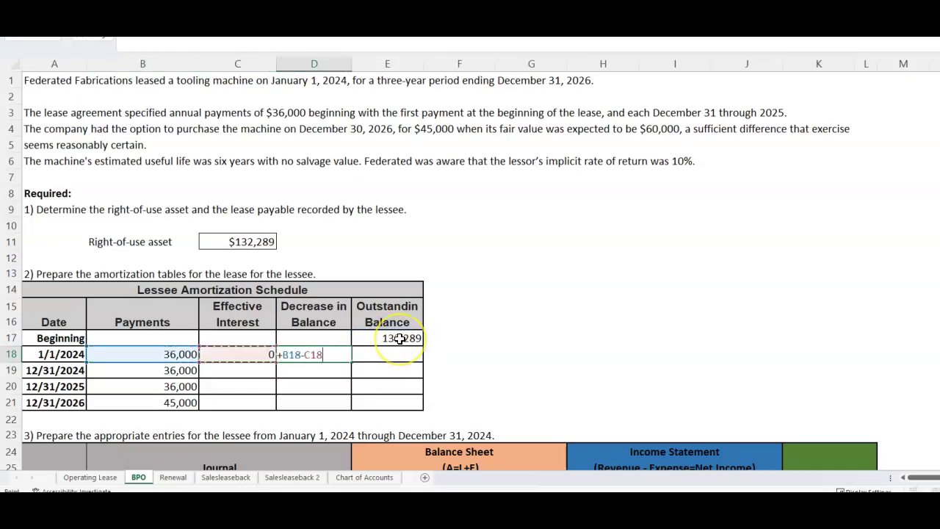
pyautogui.hotkey('ctrl', 'Return')
pyautogui.press('Tab')
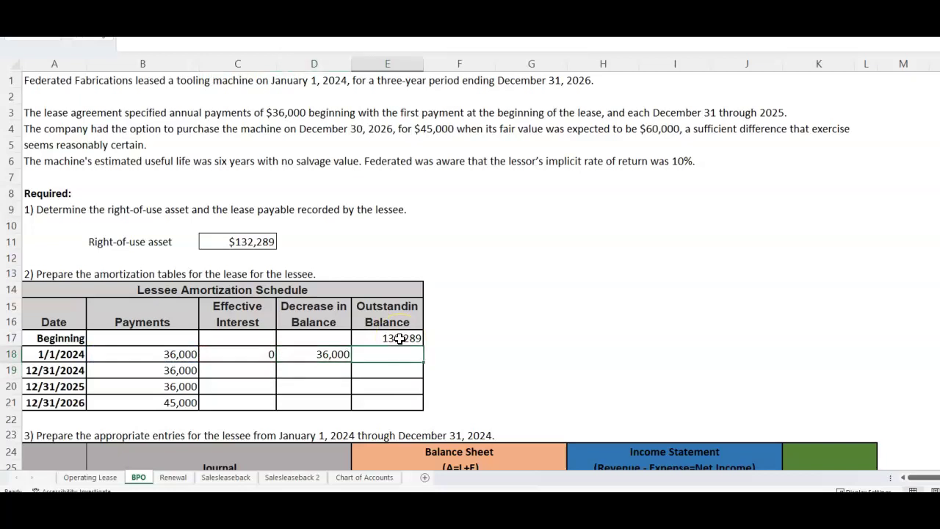
pyautogui.write('+E17-')
pyautogui.press('Left')
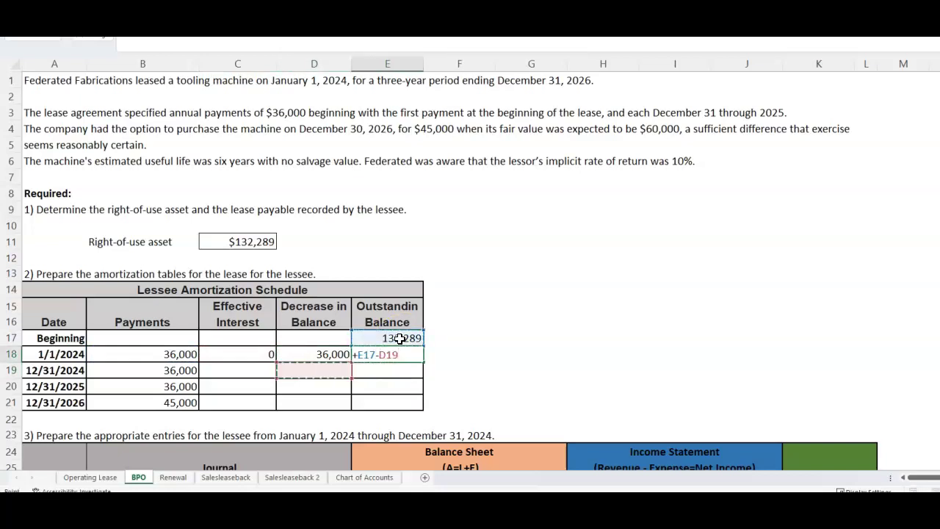
pyautogui.press('Return')
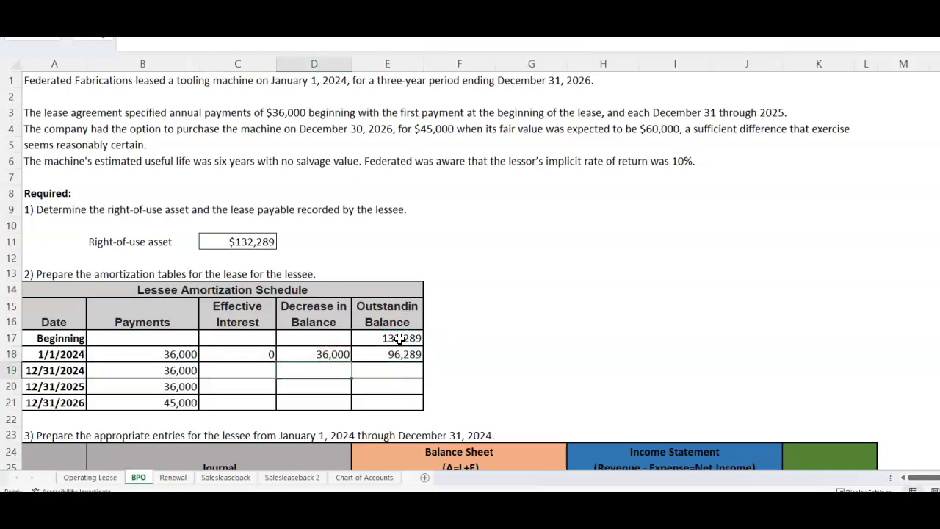
# - Compute 2024 interest as 10% of the prior balance, giving 9,629
pyautogui.press('Left')
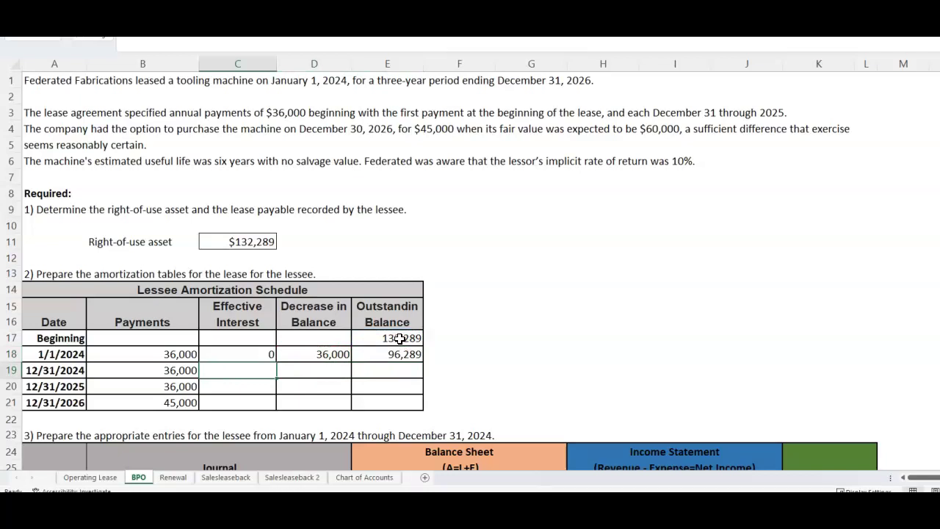
pyautogui.write('+')
pyautogui.press('Right')
pyautogui.press('Right')
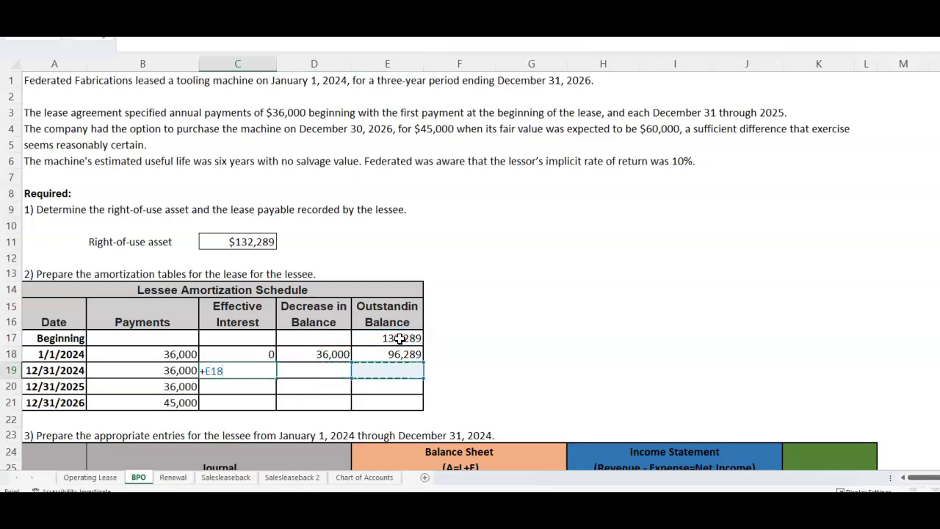
pyautogui.press('Up')
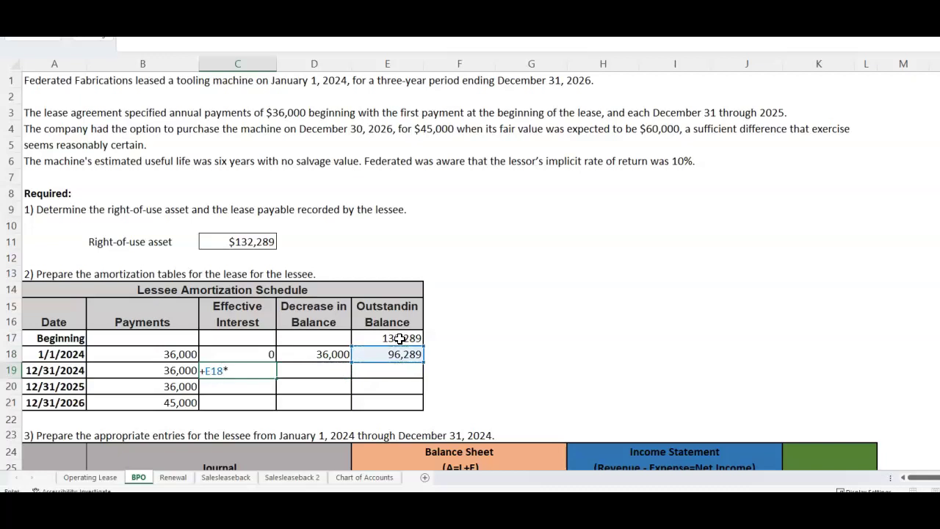
pyautogui.write('*.10')
pyautogui.press('Return')
pyautogui.press('Up')
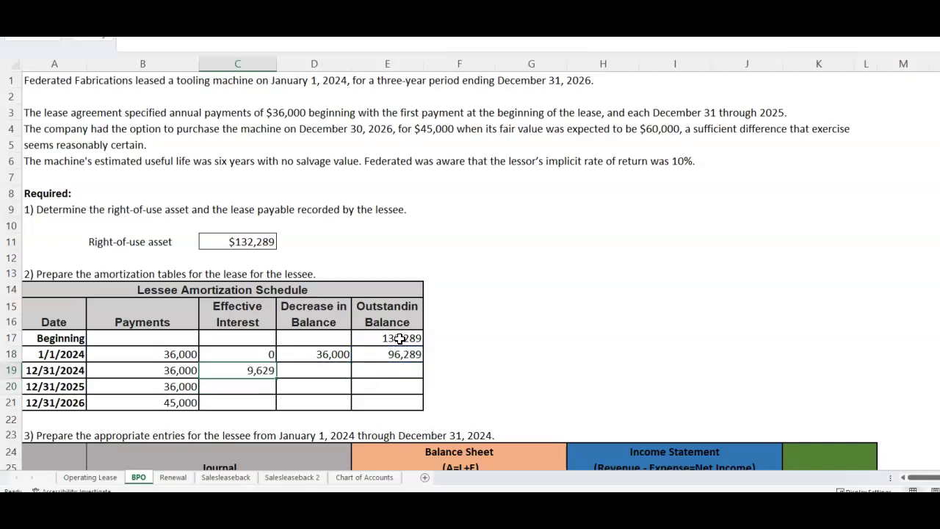
# - Copy the balance decrease formula down through 2026
pyautogui.press('Right')
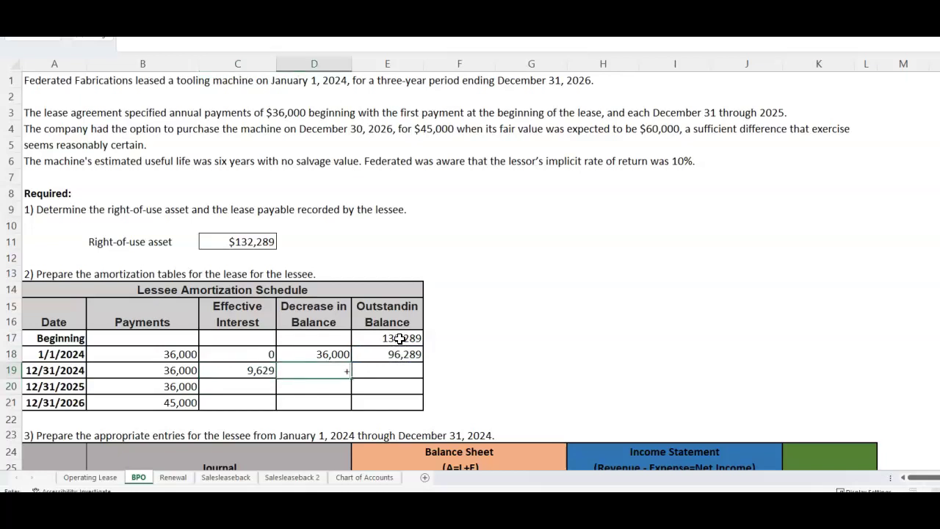
pyautogui.press('Up')
pyautogui.hotkey('shift', 'Down')
pyautogui.hotkey('shift', 'Down')
pyautogui.hotkey('shift', 'Down')
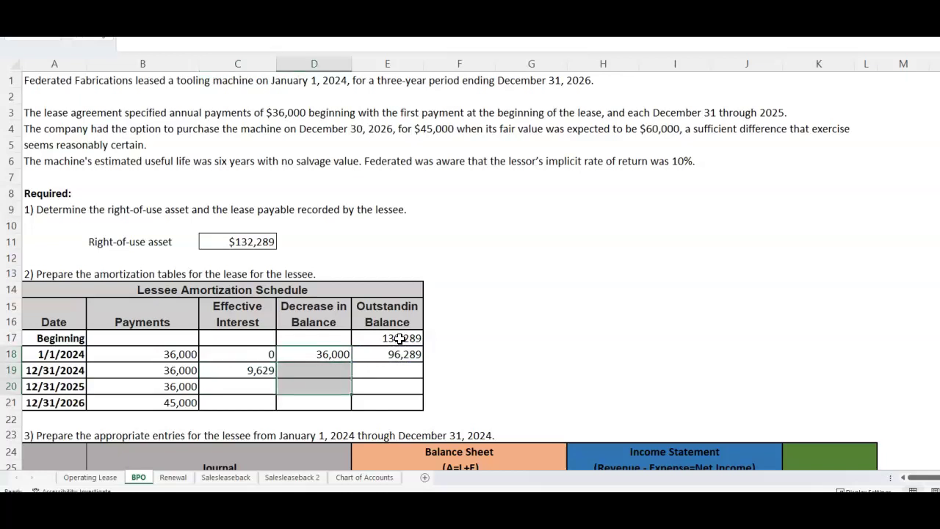
pyautogui.hotkey('ctrl', 'v')
pyautogui.press('Down')
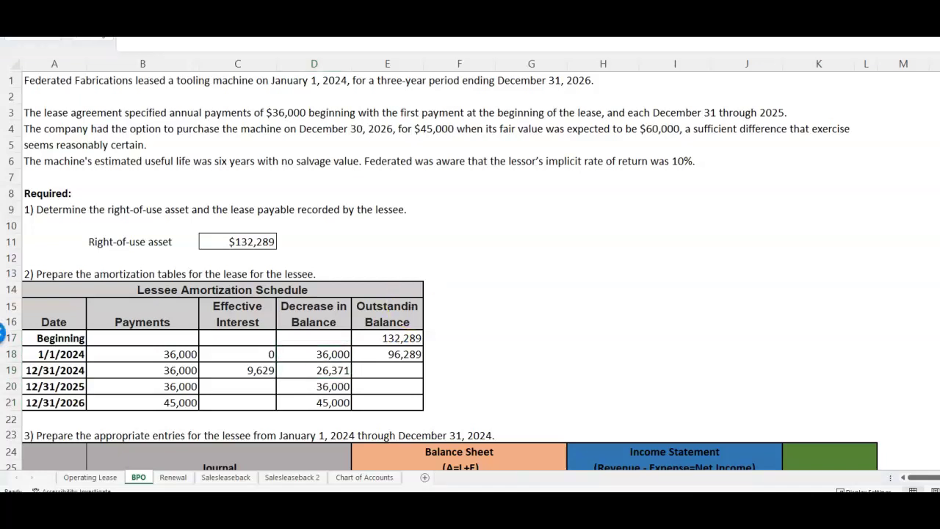
pyautogui.click(398, 369)
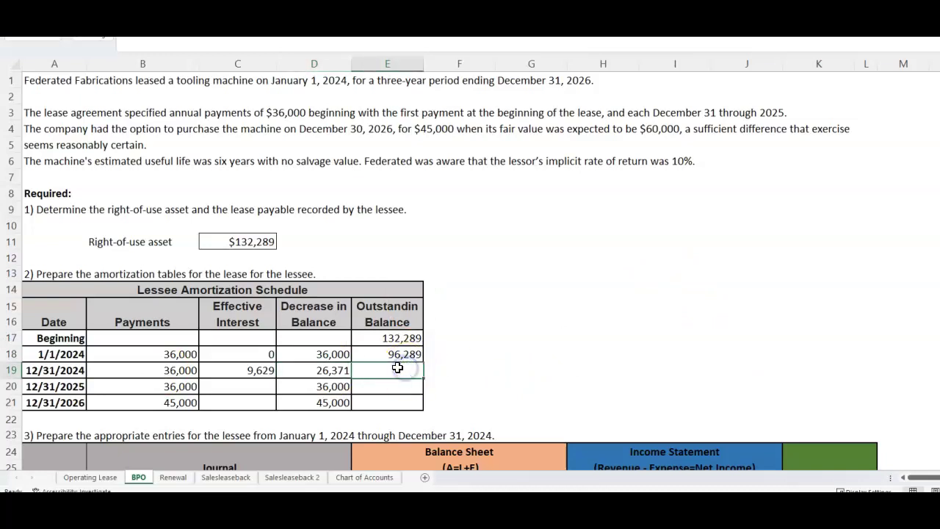
pyautogui.hotkey('shift', 'Down')
pyautogui.hotkey('shift', 'Down')
pyautogui.hotkey('ctrl', 'v')
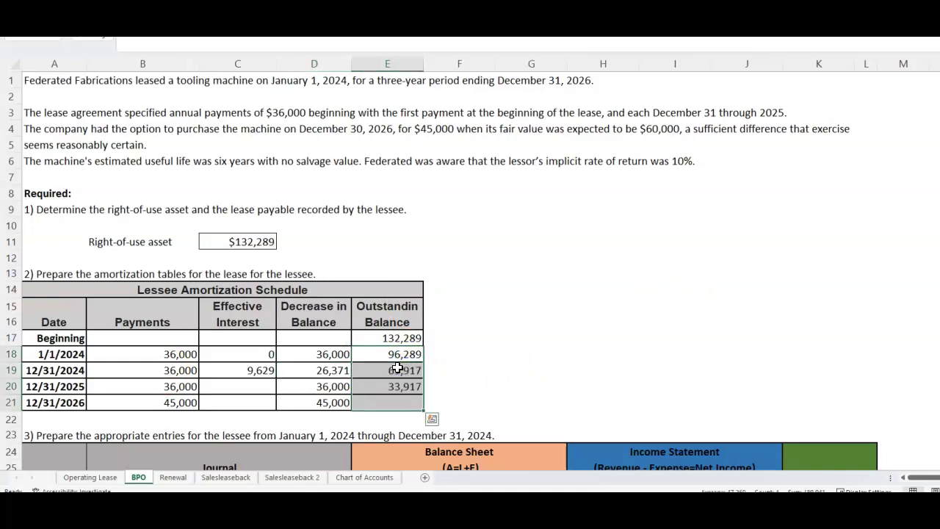
pyautogui.hotkey('shift', 'Up')
pyautogui.hotkey('shift', 'Up')
pyautogui.press('Up')
pyautogui.press('Left')
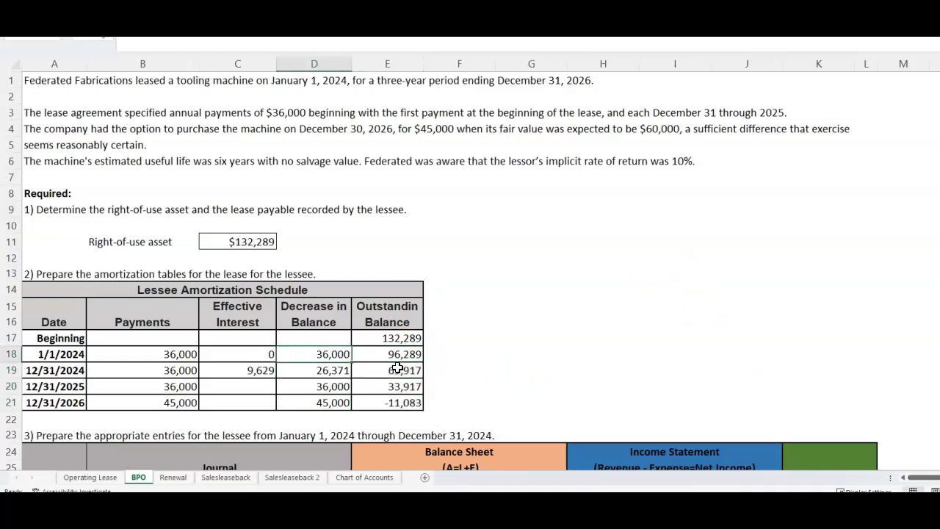
pyautogui.press('Down')
pyautogui.press('Down')
pyautogui.press('Left')
pyautogui.press('Up')
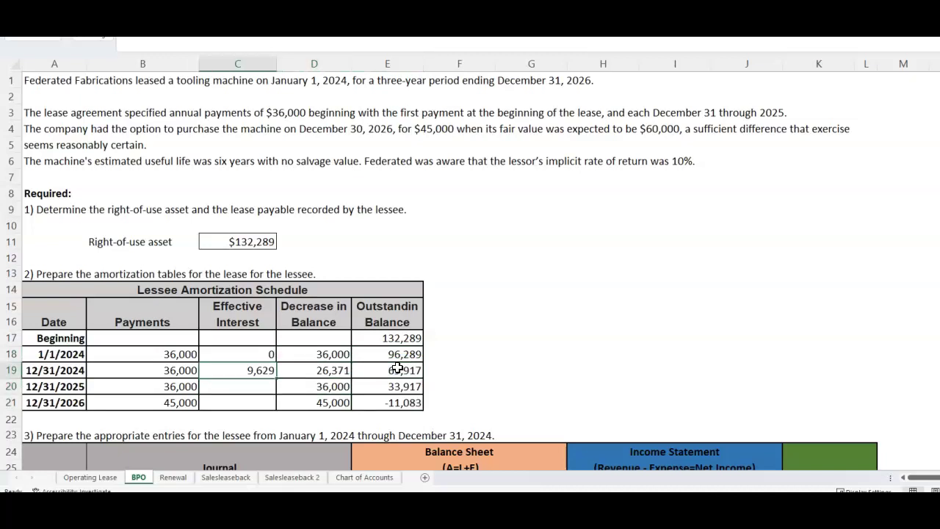
pyautogui.hotkey('shift', 'Down')
pyautogui.hotkey('shift', 'Down')
pyautogui.hotkey('ctrl', 'v')
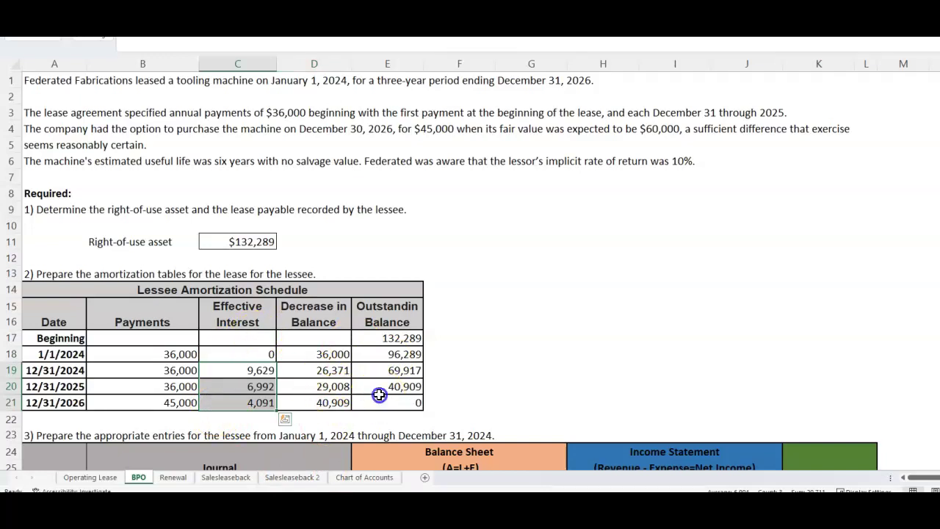
pyautogui.click(379, 390)
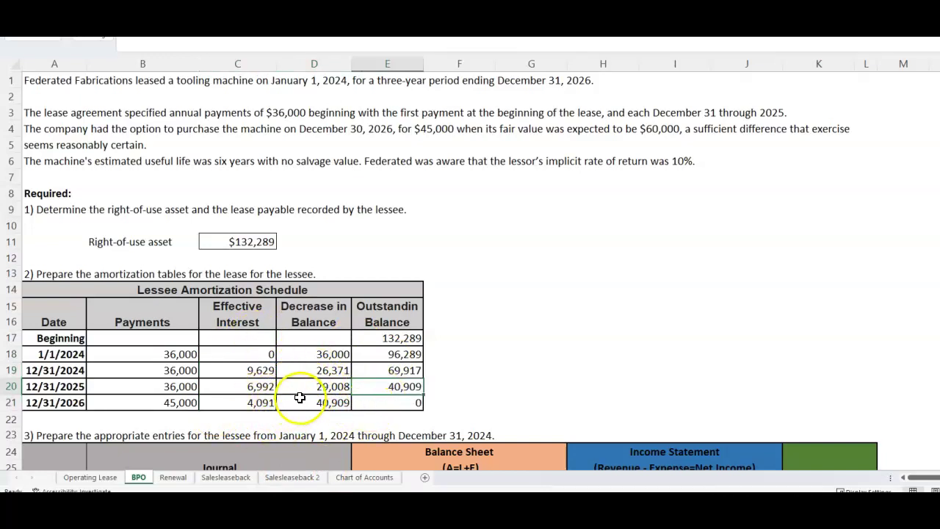
pyautogui.click(371, 338)
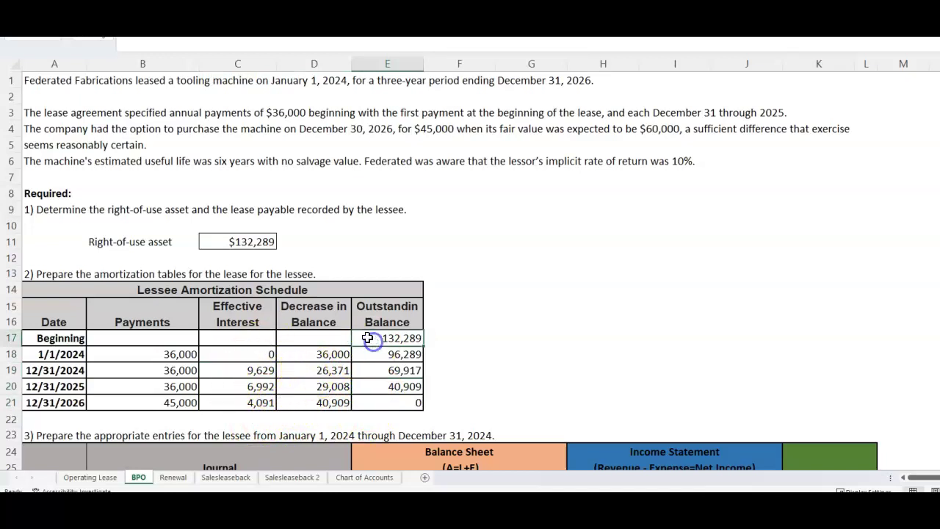
pyautogui.hotkey('ctrl', 'shift', '1')
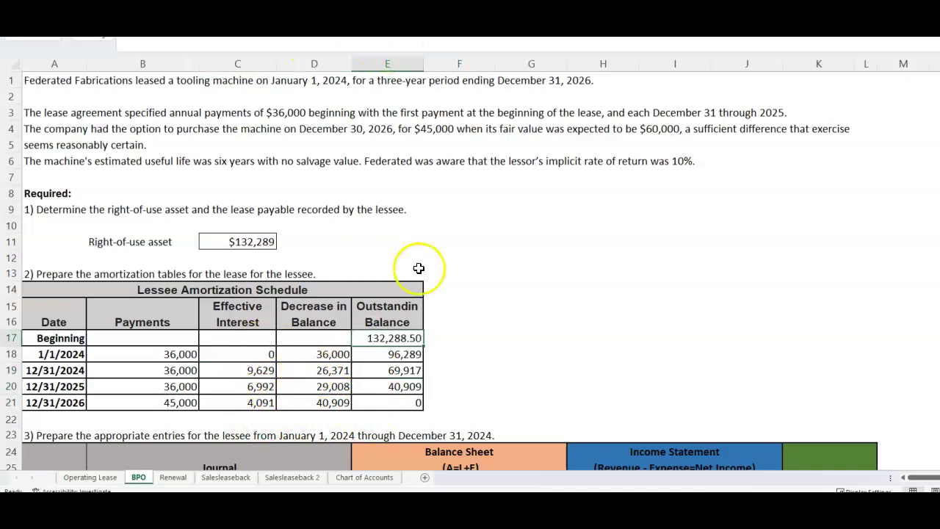
pyautogui.hotkey('ctrl', 'z')
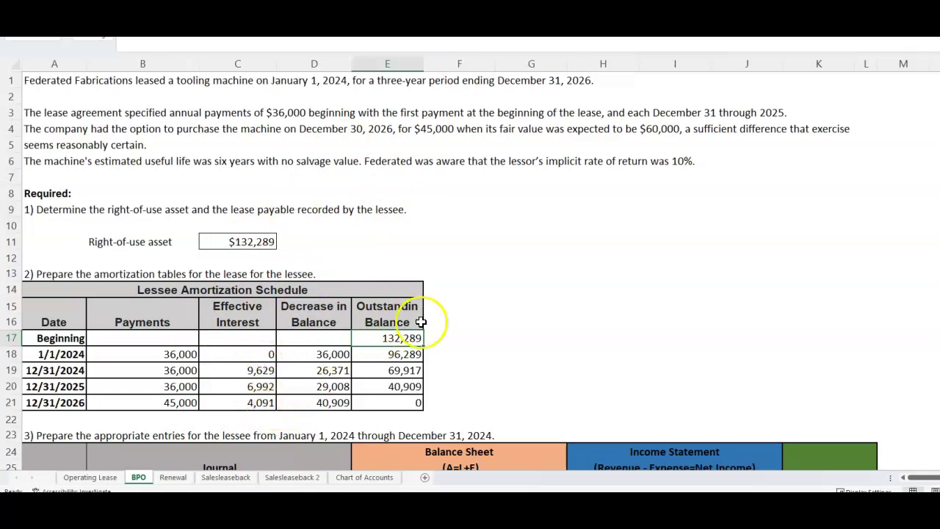
# - Review the schedule's 45,000 final payment, $132,289 asset value and zero ending balance
pyautogui.click(448, 306)
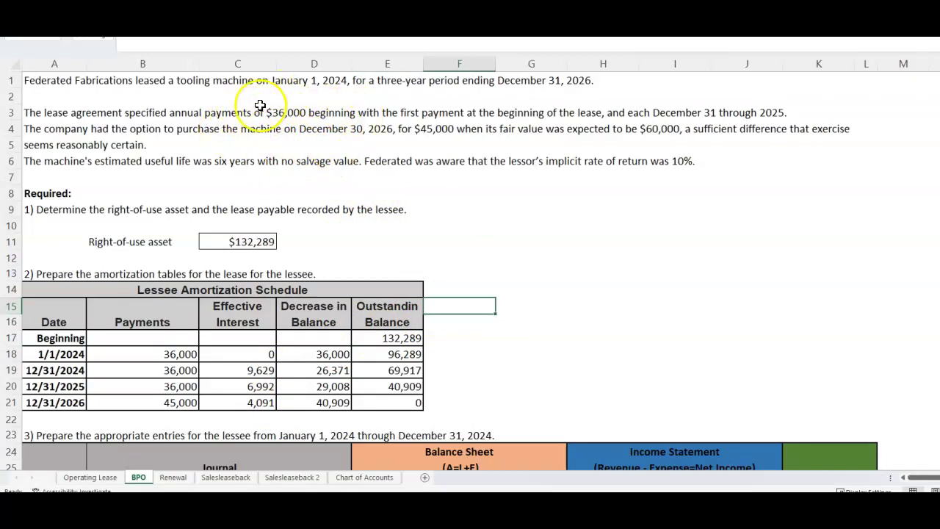
pyautogui.click(158, 403)
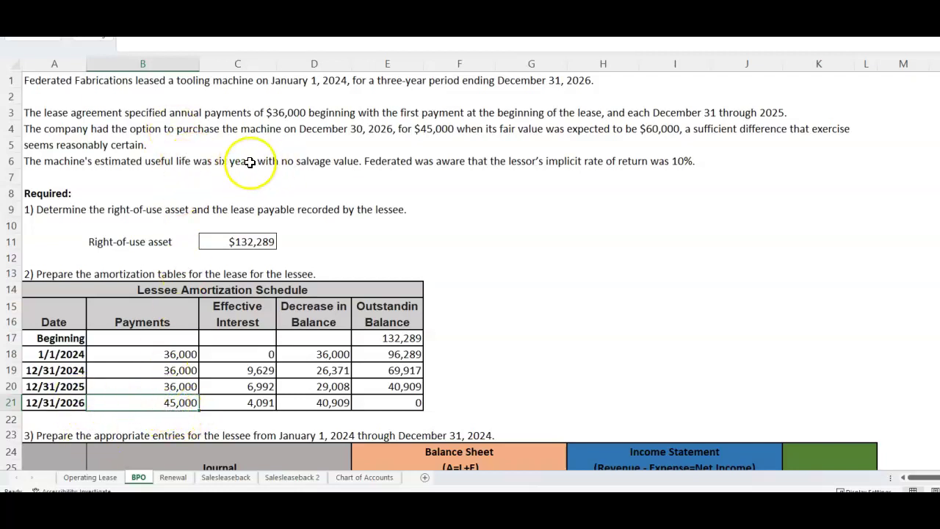
pyautogui.scroll(-1, 411, 282)
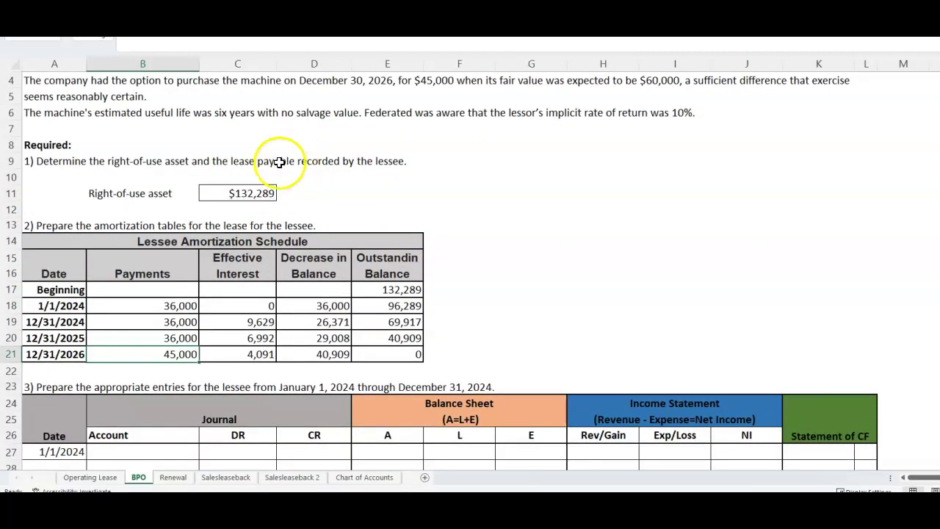
pyautogui.click(233, 194)
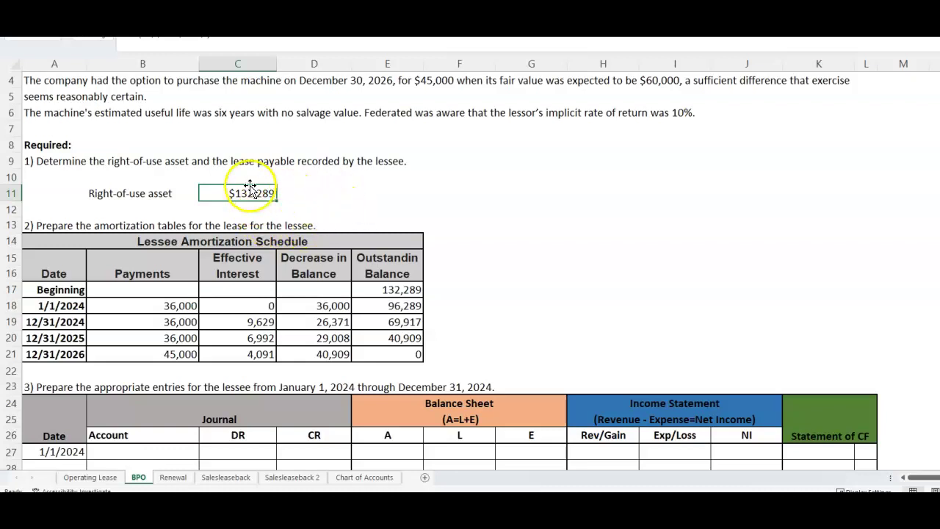
pyautogui.click(175, 354)
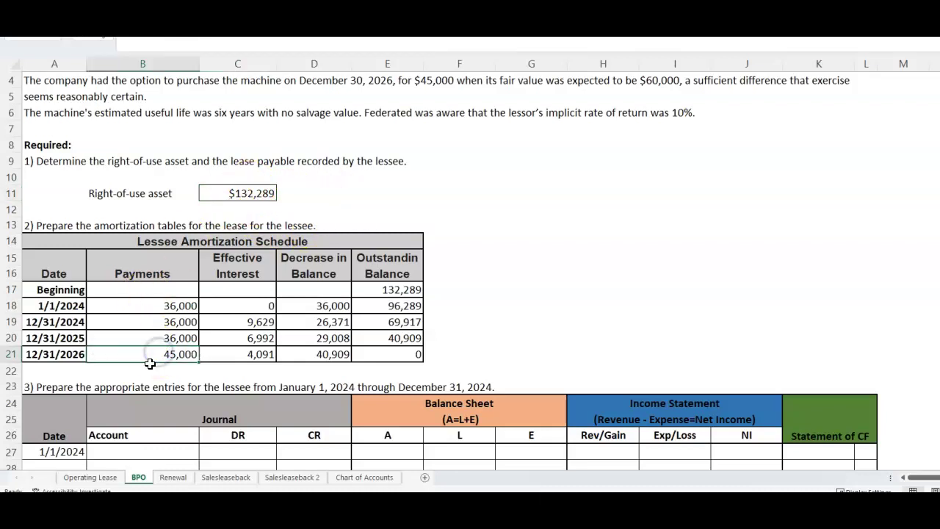
pyautogui.scroll(1, 158, 356)
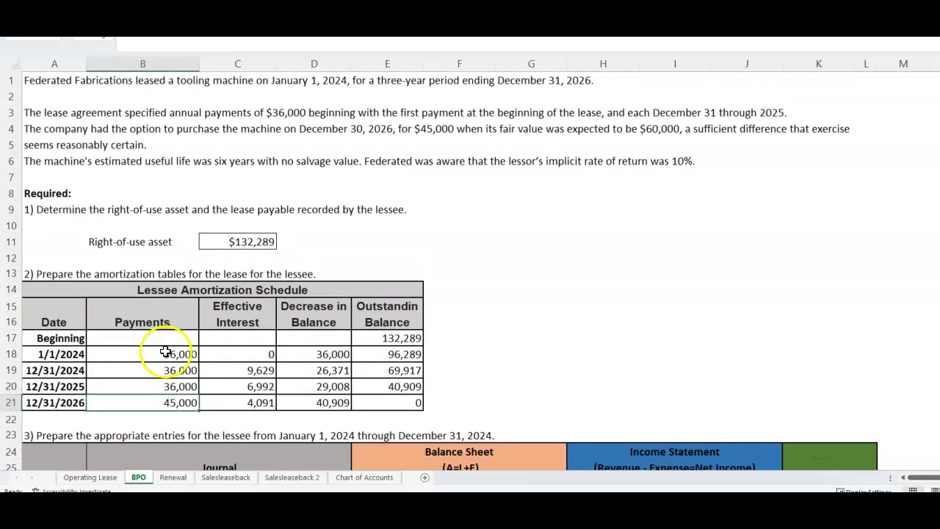
pyautogui.click(388, 403)
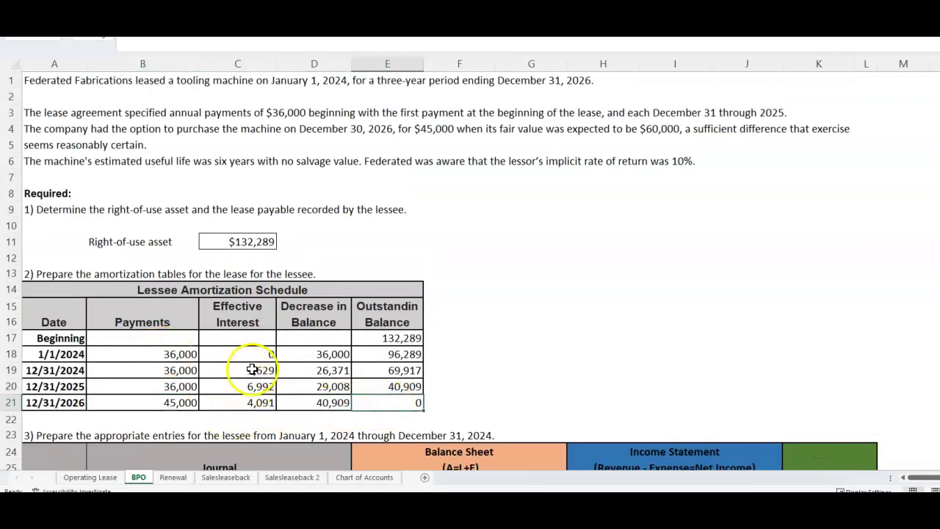
pyautogui.scroll(-1, 252, 369)
pyautogui.scroll(-6, 252, 369)
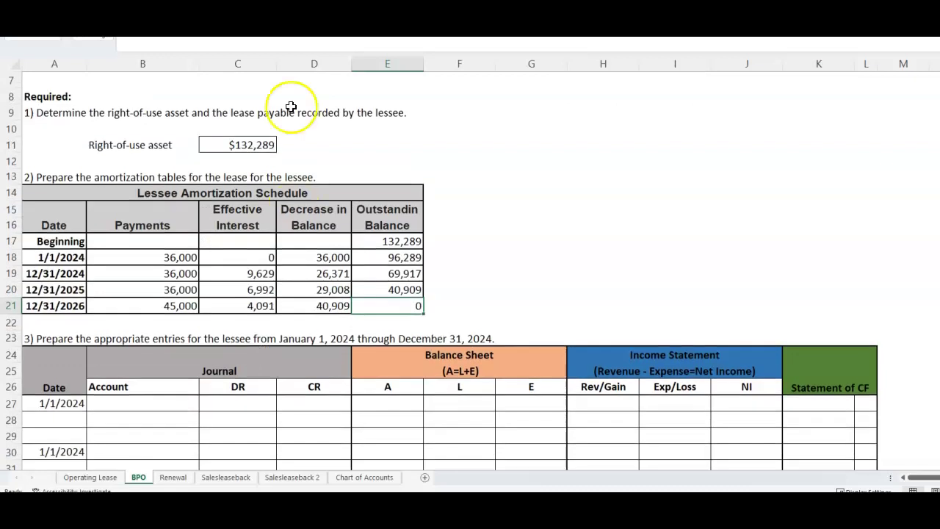
pyautogui.scroll(3, 198, 175)
pyautogui.scroll(1, 197, 175)
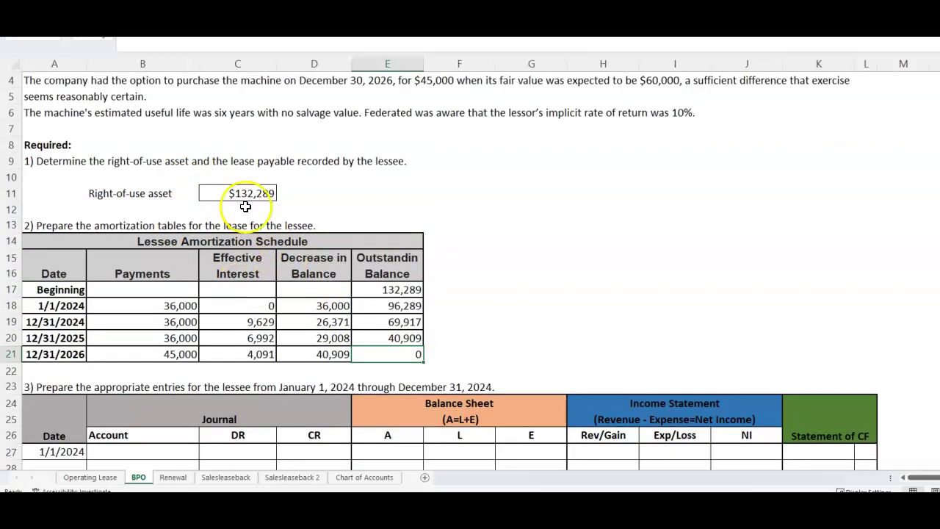
pyautogui.click(230, 192)
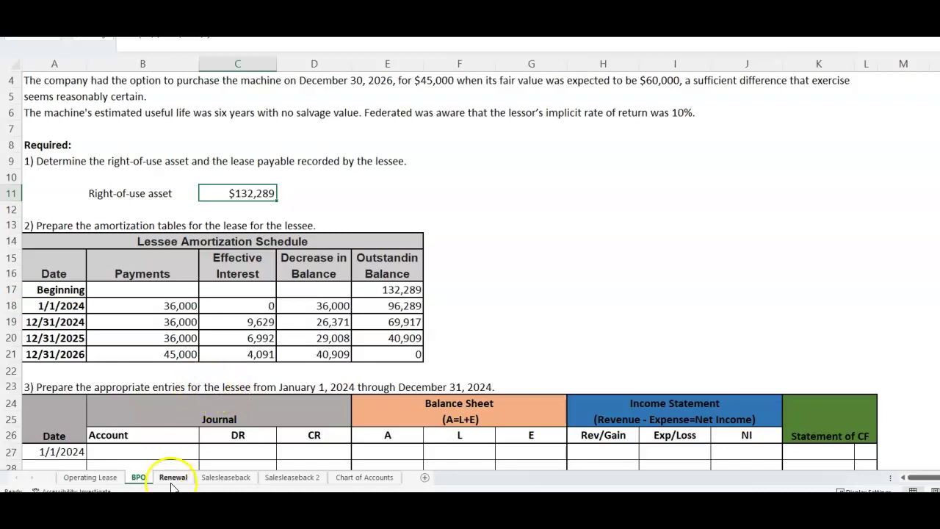
# - Begin typing 'Right-of-use asset' as the first 1/1/2024 journal account in B27
pyautogui.scroll(-2, 382, 263)
pyautogui.scroll(-1, 382, 263)
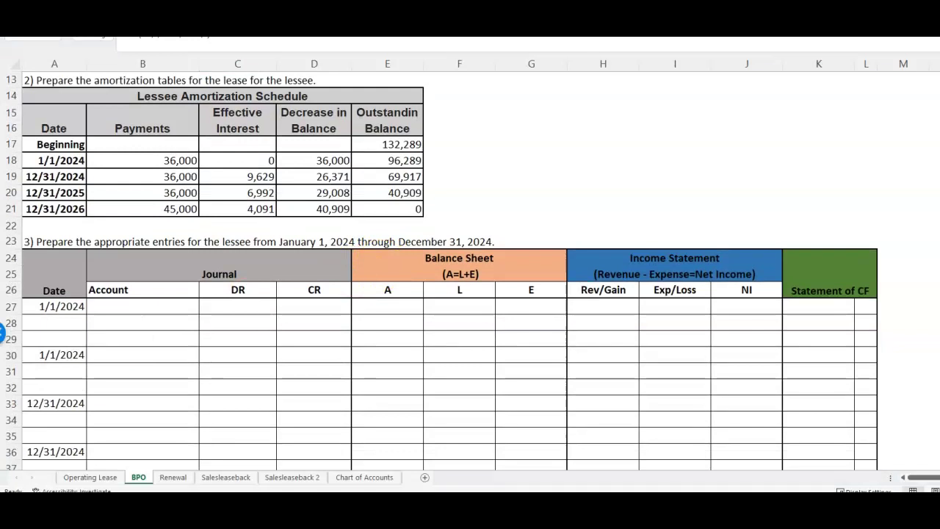
pyautogui.click(139, 308)
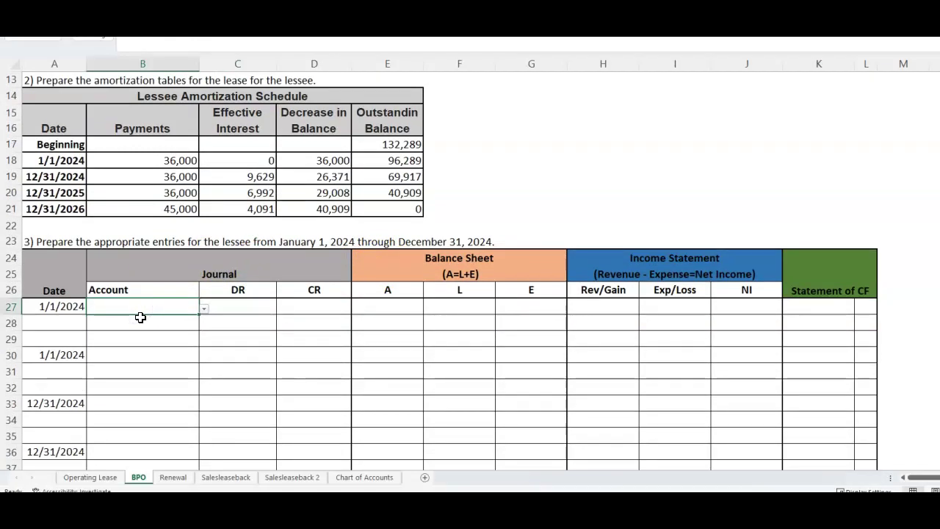
pyautogui.write('Right-of')
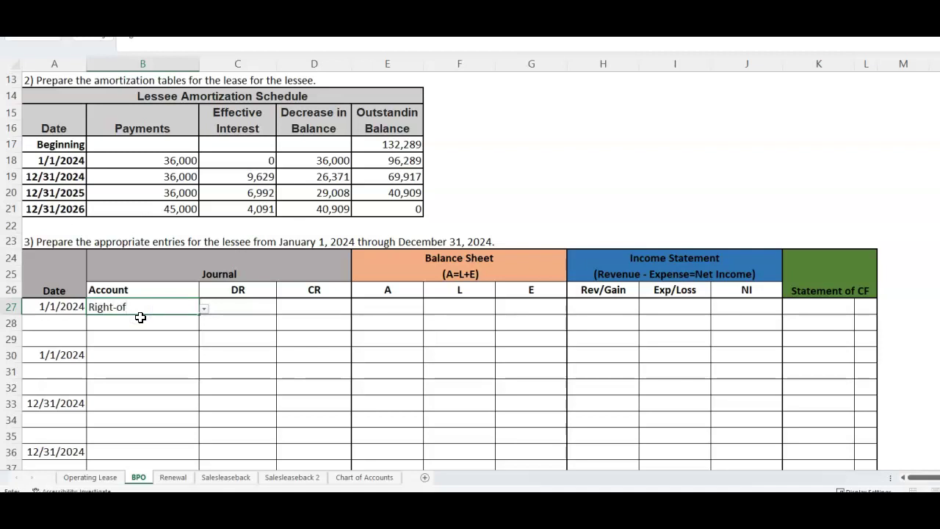
pyautogui.write('-use asset')
# - Debit Right-of-use asset 132,289 from the beginning balance and credit Lease payable 132,289
pyautogui.press('Tab')
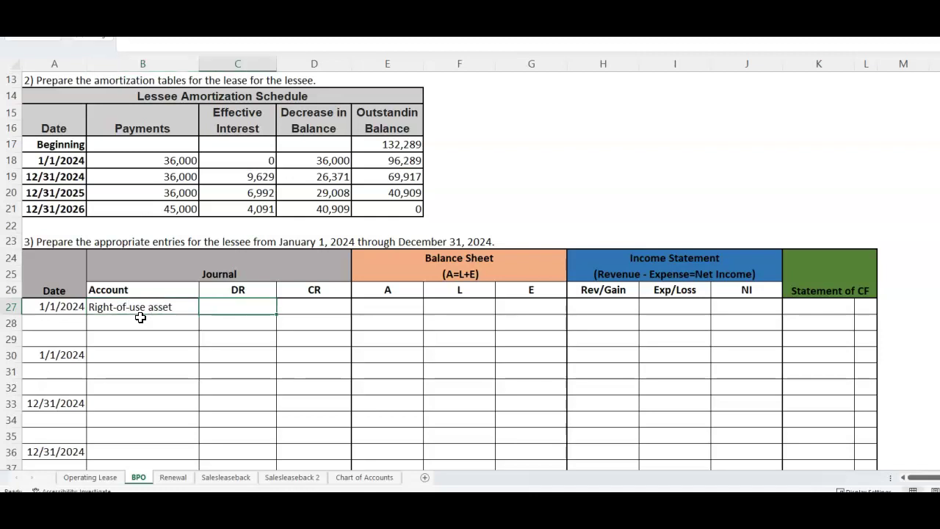
pyautogui.write('+')
pyautogui.click(374, 144)
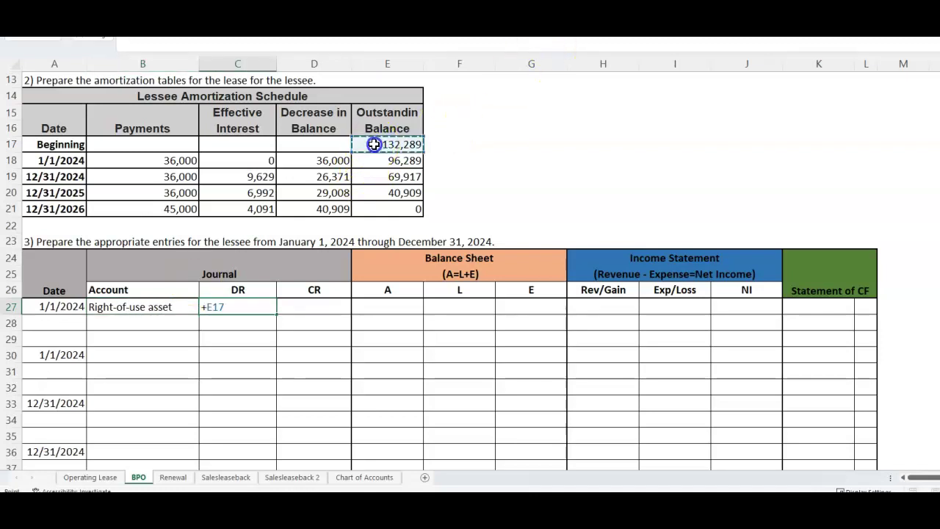
pyautogui.press('Return')
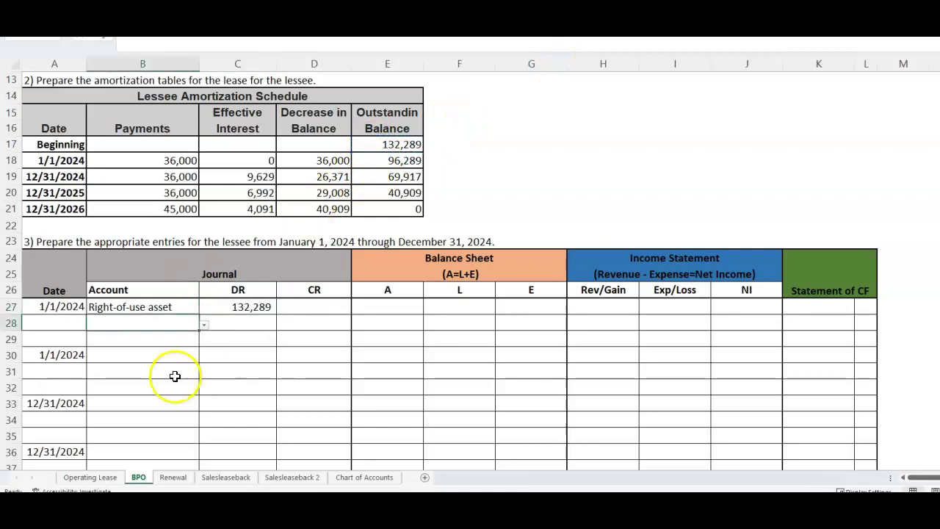
pyautogui.scroll(4, 502, 250)
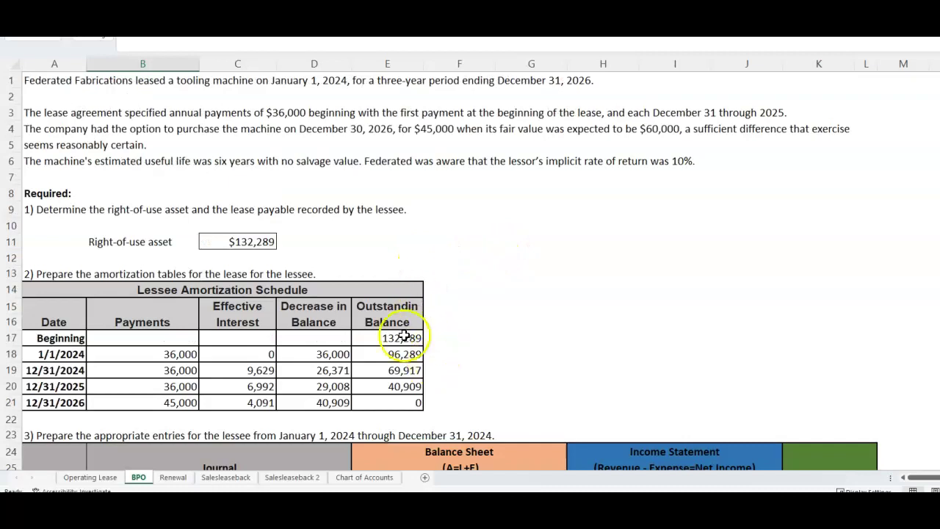
pyautogui.scroll(-4, 333, 276)
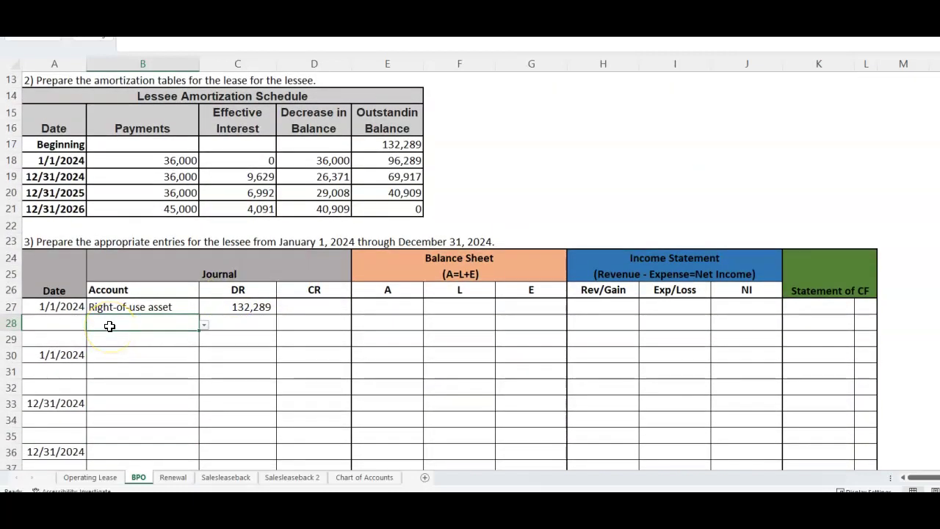
pyautogui.write('Lease payable')
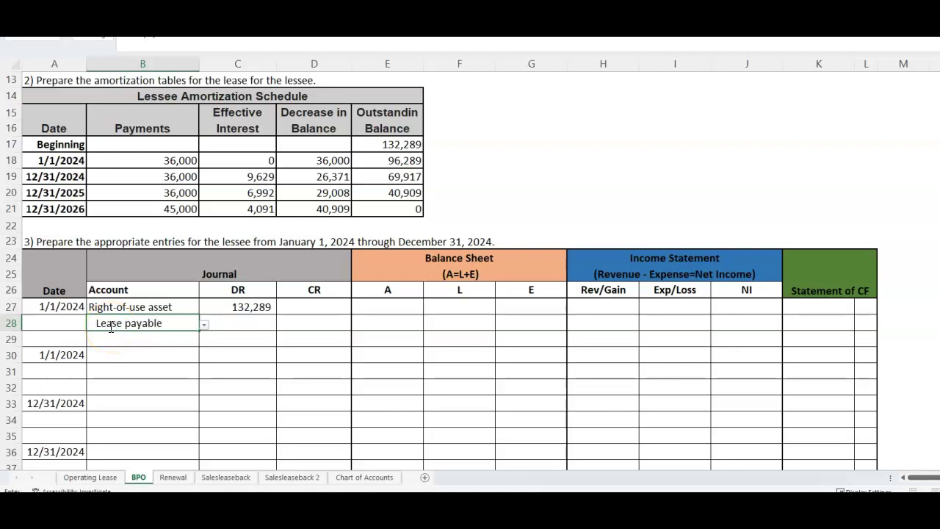
pyautogui.press('Tab')
pyautogui.press('Tab')
pyautogui.write('=')
pyautogui.press('Up')
pyautogui.press('Left')
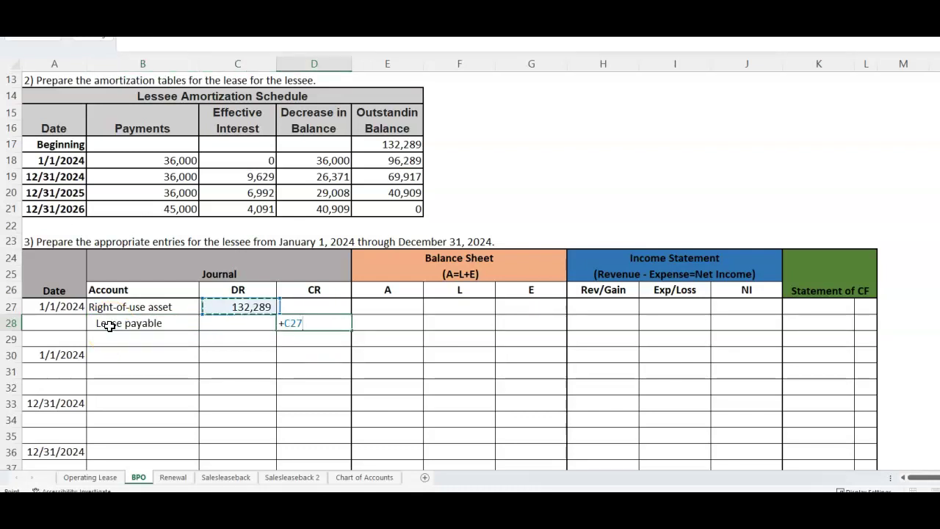
pyautogui.press('Return')
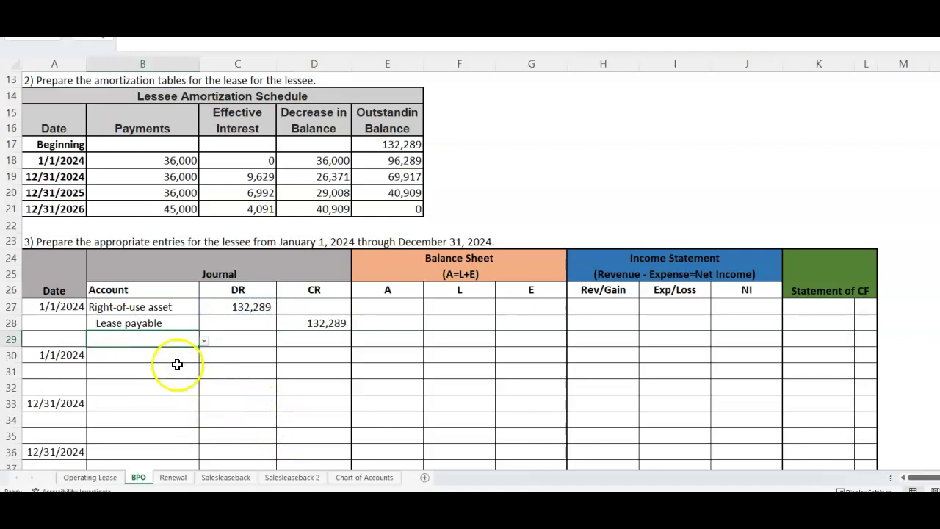
# - Record the payment entry: debit Lease payable 36,000 and credit Cash 36,000
pyautogui.click(143, 355)
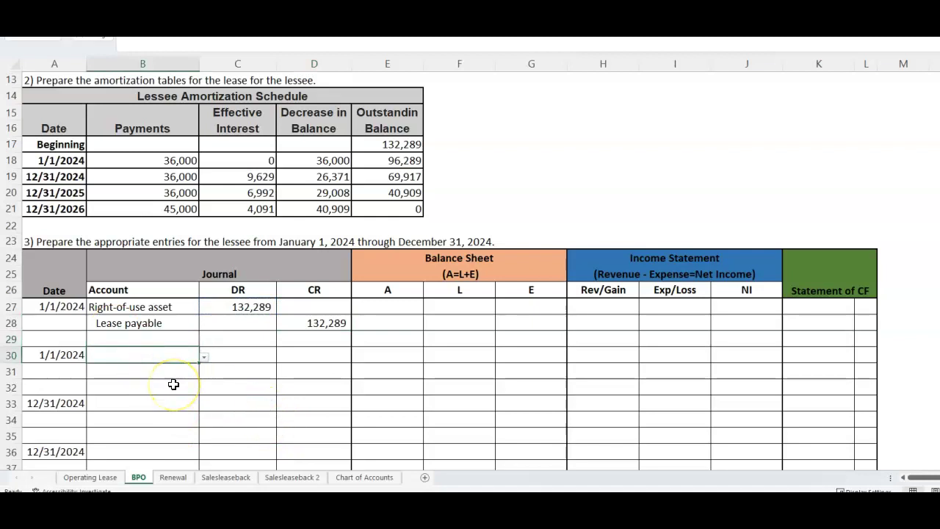
pyautogui.write('Lease')
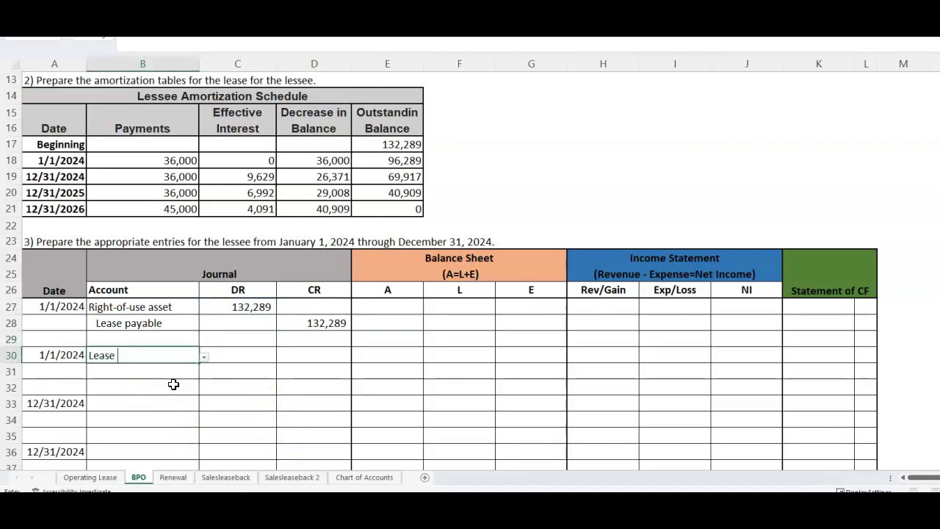
pyautogui.write(' payable')
pyautogui.press('Return')
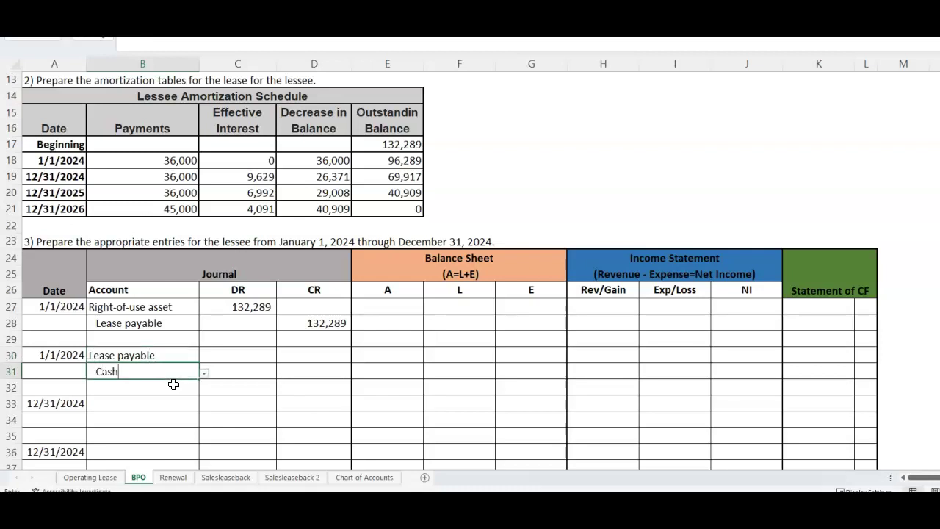
pyautogui.press('Tab')
pyautogui.press('Up')
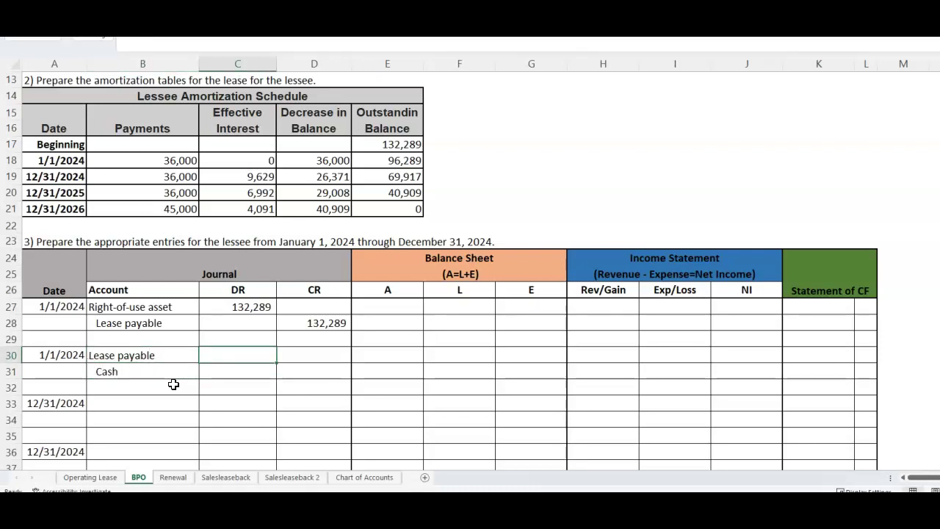
pyautogui.write('=')
pyautogui.click(149, 160)
pyautogui.press('Return')
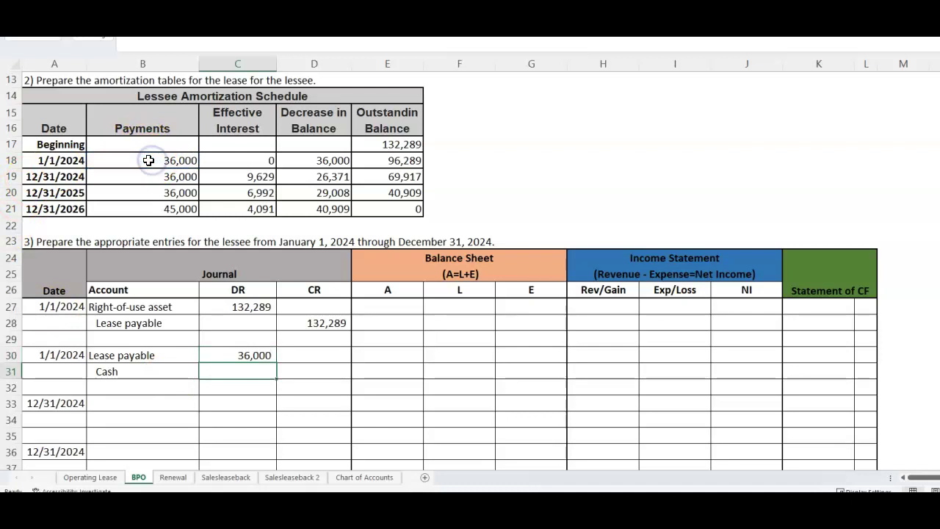
pyautogui.press('Tab')
pyautogui.write('+')
pyautogui.press('Up')
pyautogui.press('Left')
pyautogui.press('Return')
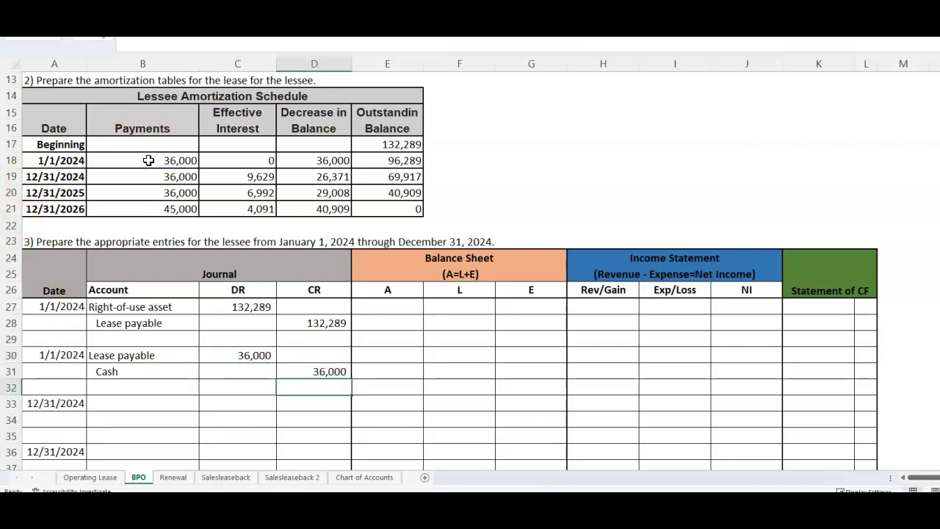
pyautogui.scroll(-1, 110, 352)
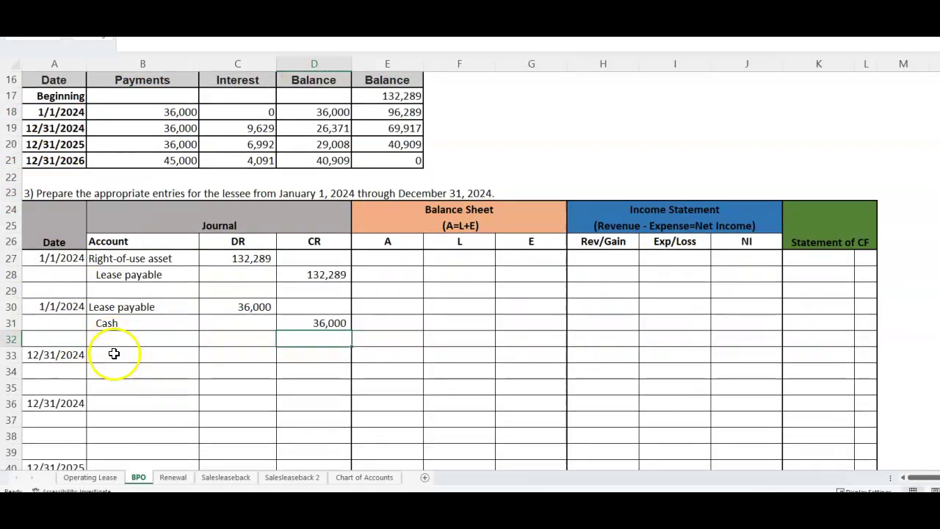
pyautogui.scroll(1, 110, 352)
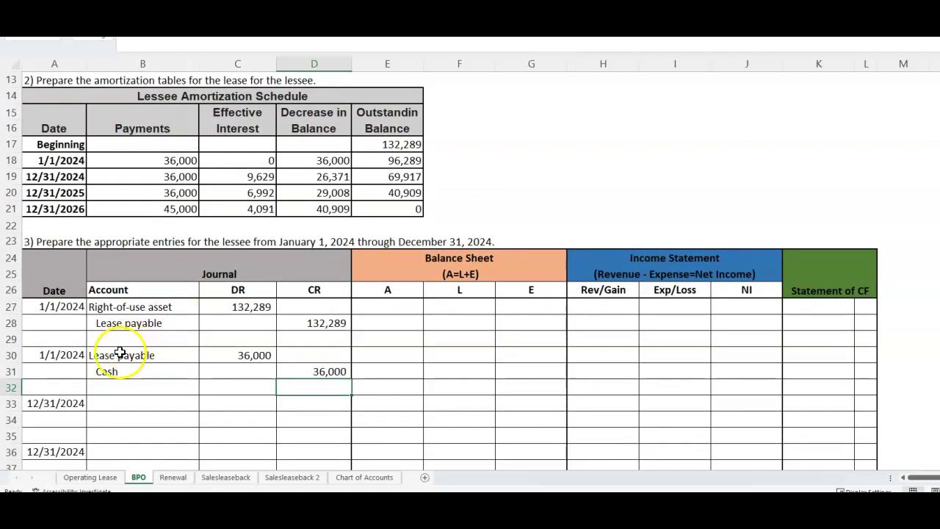
# - Show assets and liabilities each increasing 132,289 for the lease inception entry
pyautogui.click(381, 310)
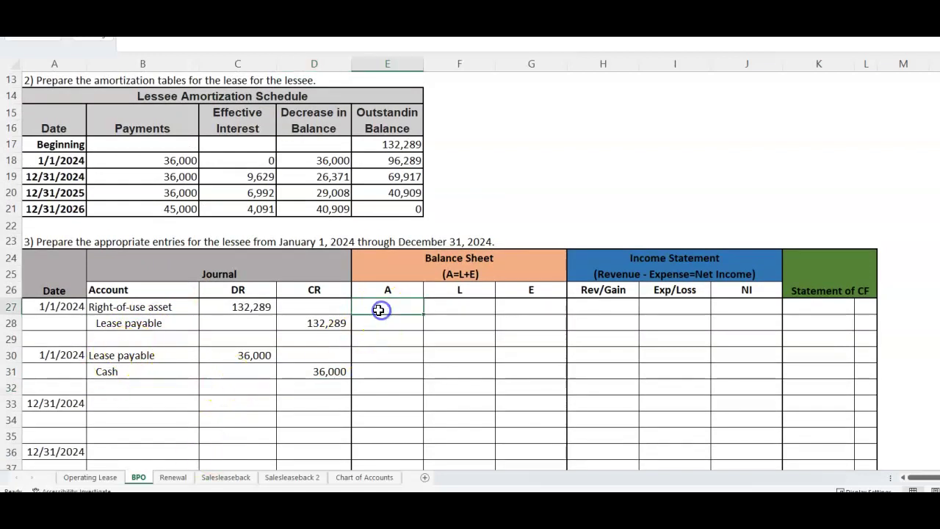
pyautogui.write('+')
pyautogui.press('Left')
pyautogui.press('Left')
pyautogui.press('Return')
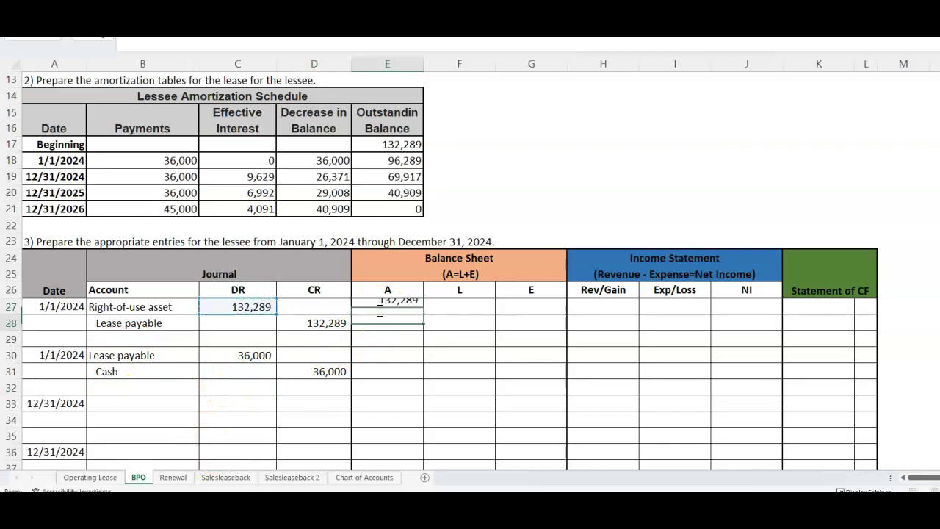
pyautogui.press('Up')
pyautogui.press('Right')
pyautogui.write('+')
pyautogui.press('Left')
pyautogui.press('Down')
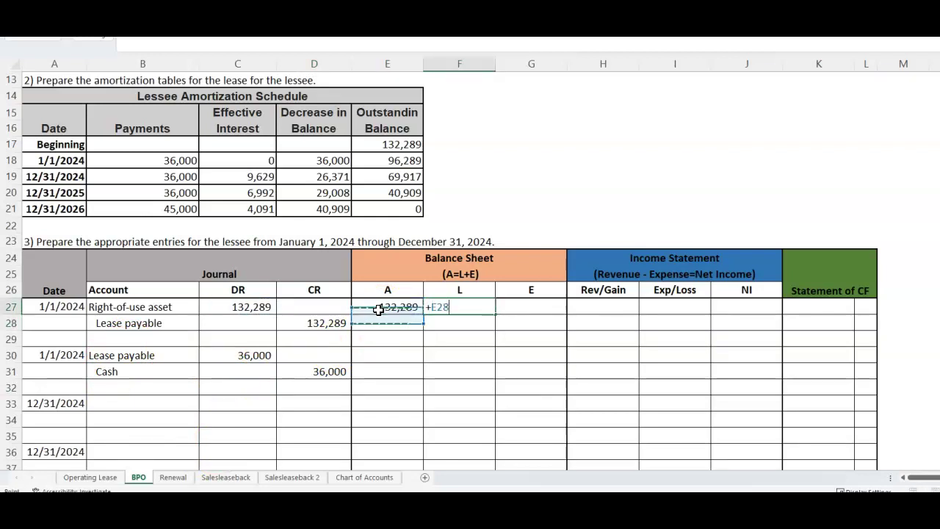
pyautogui.press('Left')
pyautogui.press('Return')
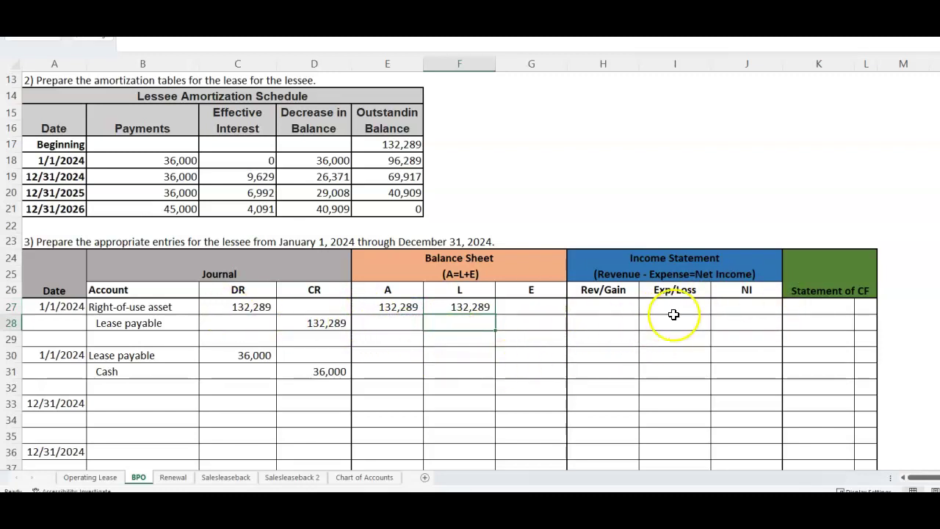
# - Show assets and liabilities each decreasing (36,000) for the first lease payment
pyautogui.click(388, 359)
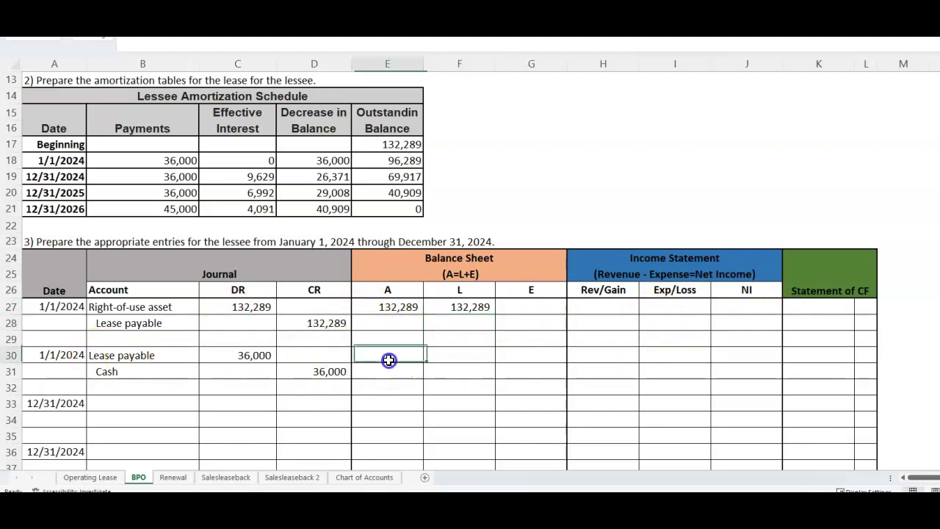
pyautogui.write('-')
pyautogui.click(330, 377)
pyautogui.press('Return')
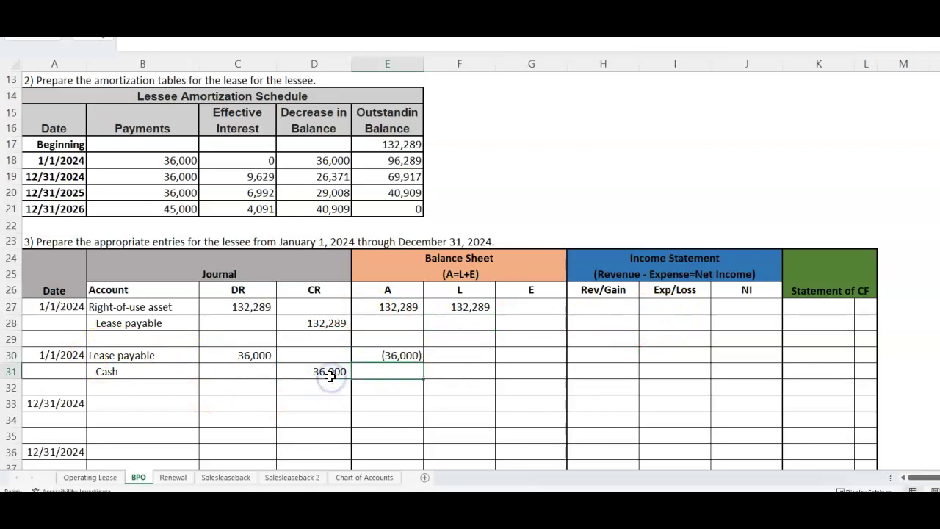
pyautogui.click(439, 360)
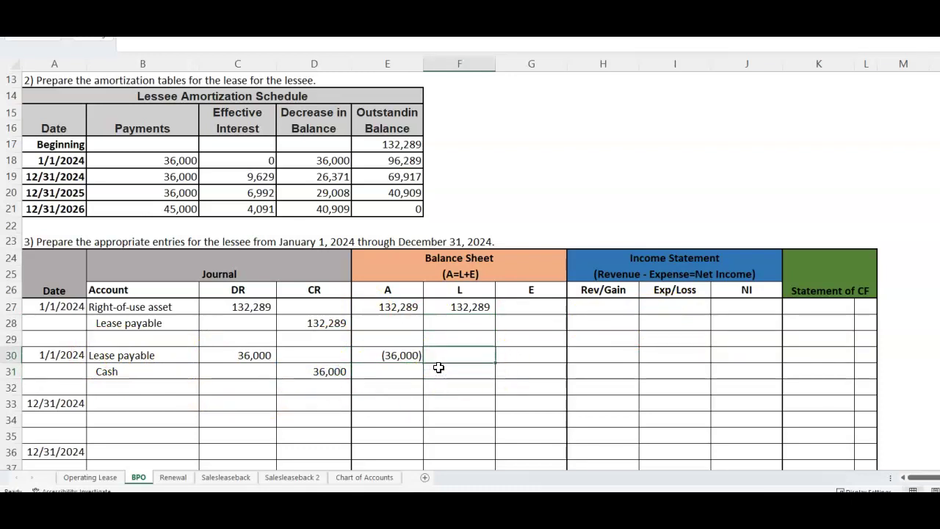
pyautogui.write('-')
pyautogui.click(259, 352)
pyautogui.write('.')
pyautogui.press('Return')
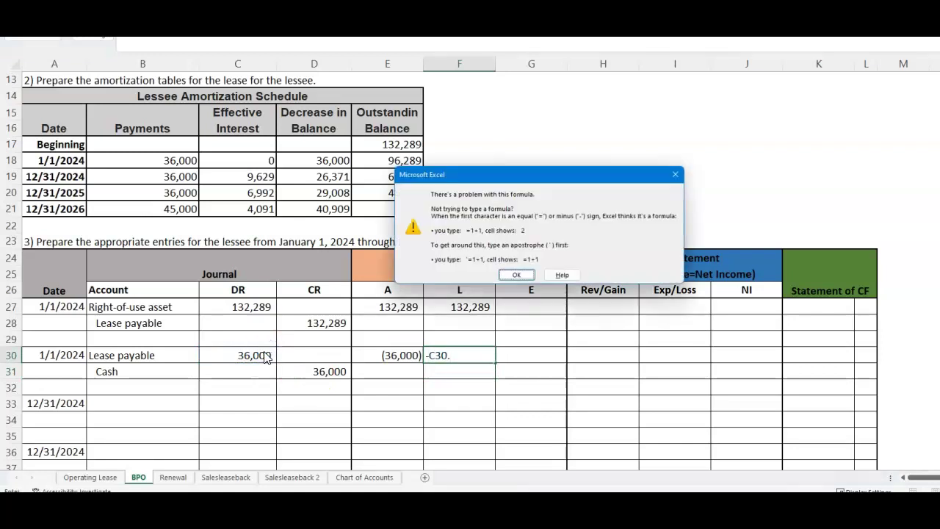
pyautogui.press('Return')
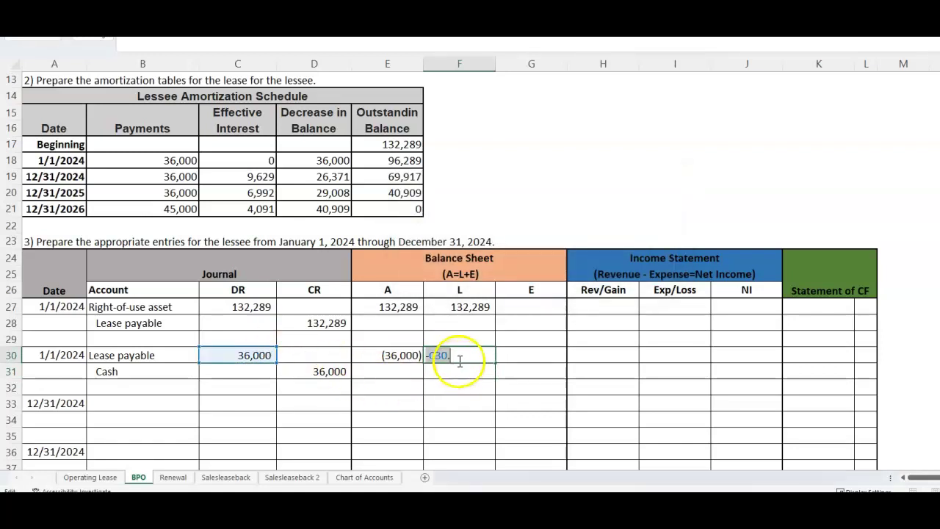
pyautogui.press('BackSpace')
pyautogui.press('Return')
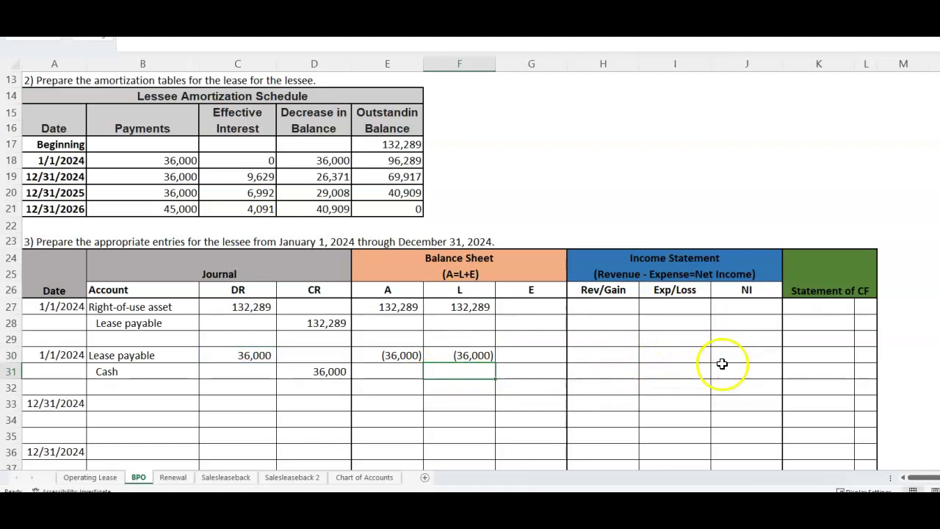
# - Enter the (36,000) cash outflow and classify it as financing (-FA)
pyautogui.click(805, 352)
pyautogui.write('-')
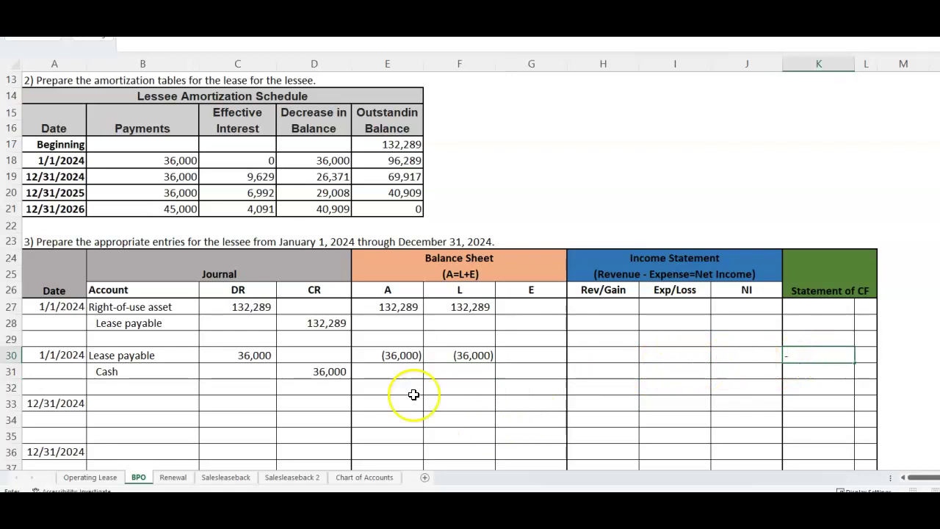
pyautogui.click(335, 369)
pyautogui.press('Return')
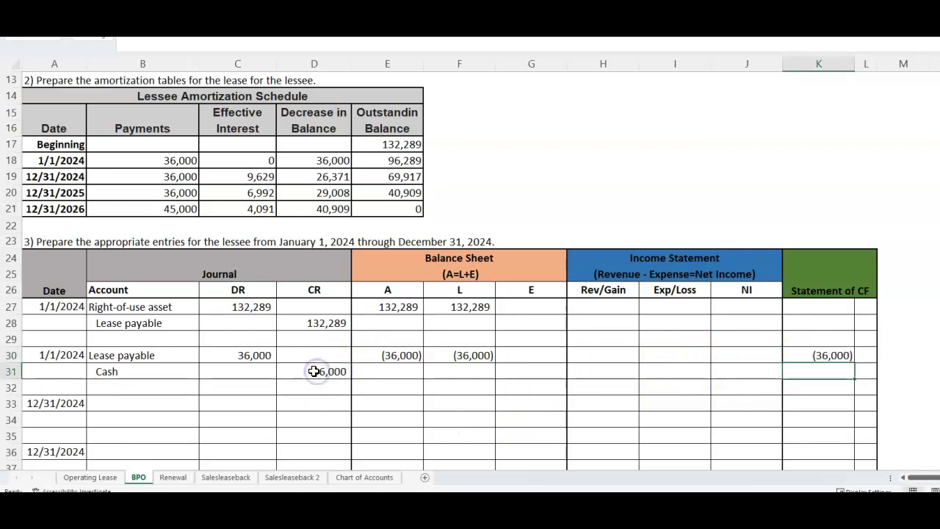
pyautogui.click(872, 354)
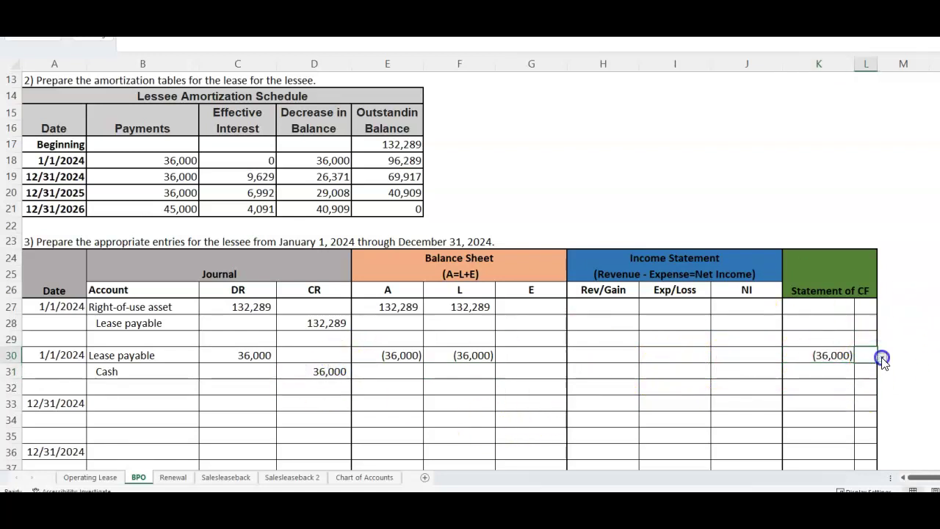
pyautogui.click(881, 356)
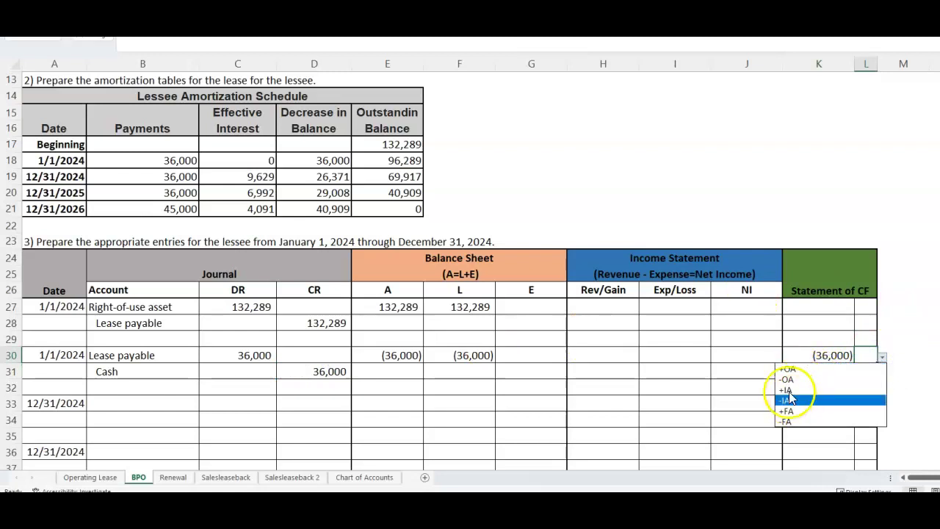
pyautogui.click(796, 423)
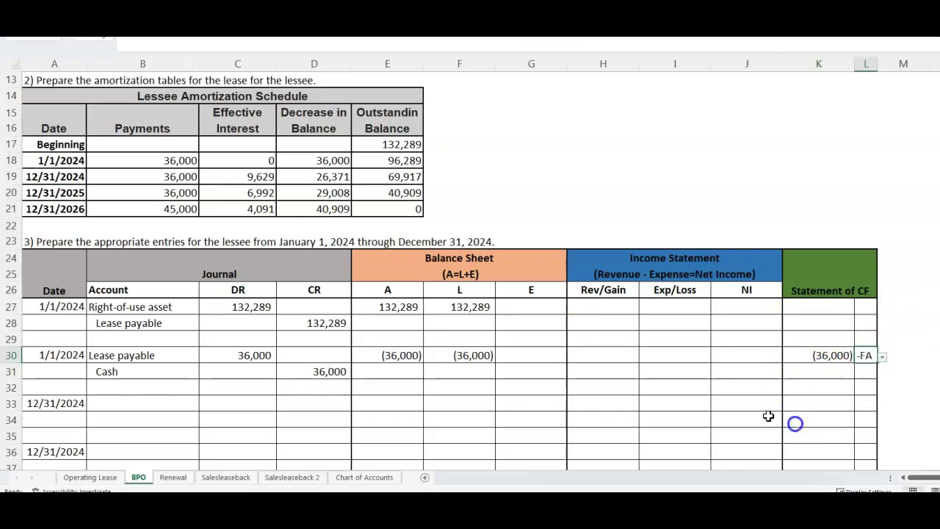
pyautogui.click(582, 164)
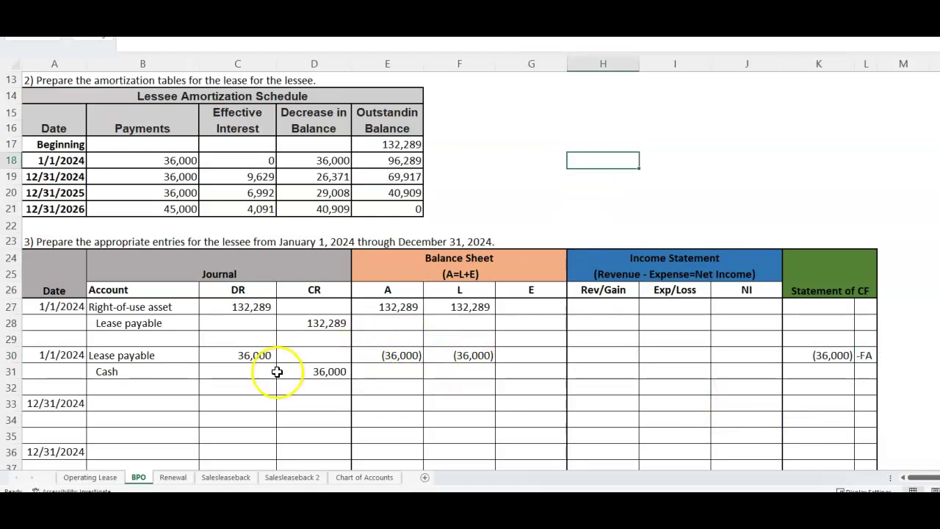
pyautogui.scroll(-1, 272, 372)
# - Enter 'Amortization expense' and 'Right-of-use asset' as the 12/31/2024 entry's accounts
pyautogui.click(167, 356)
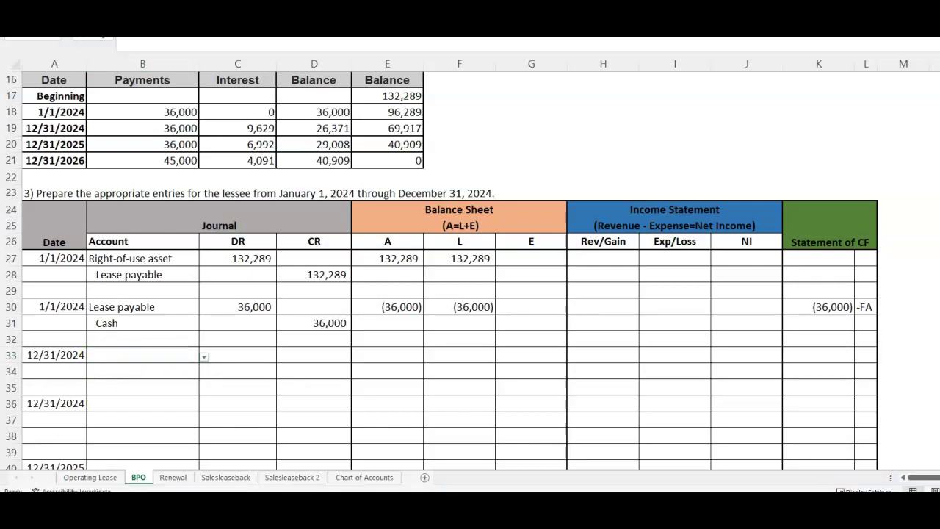
pyautogui.click(123, 352)
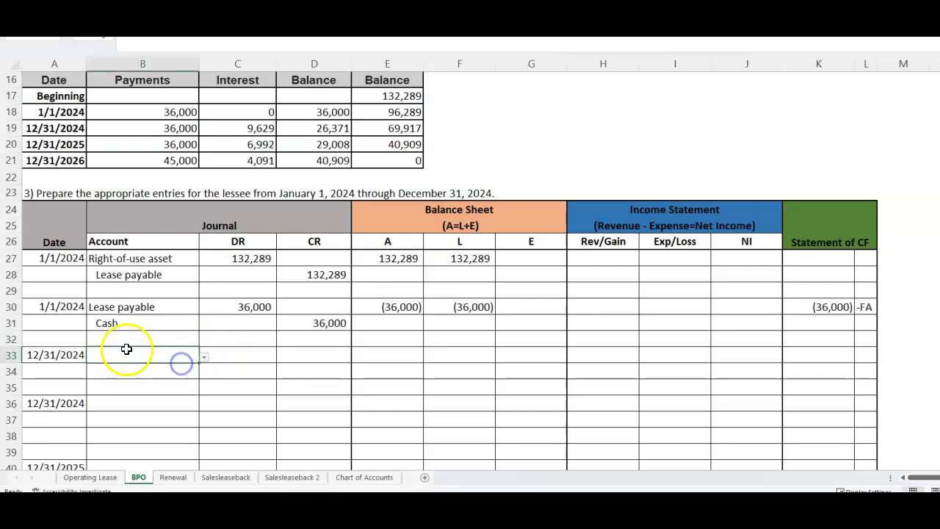
pyautogui.write('Amort')
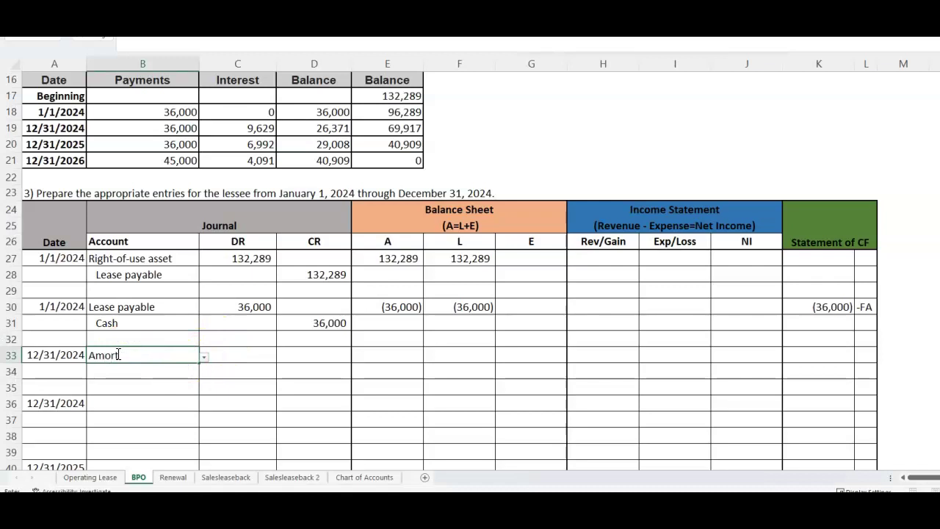
pyautogui.write('ization expense')
pyautogui.press('Return')
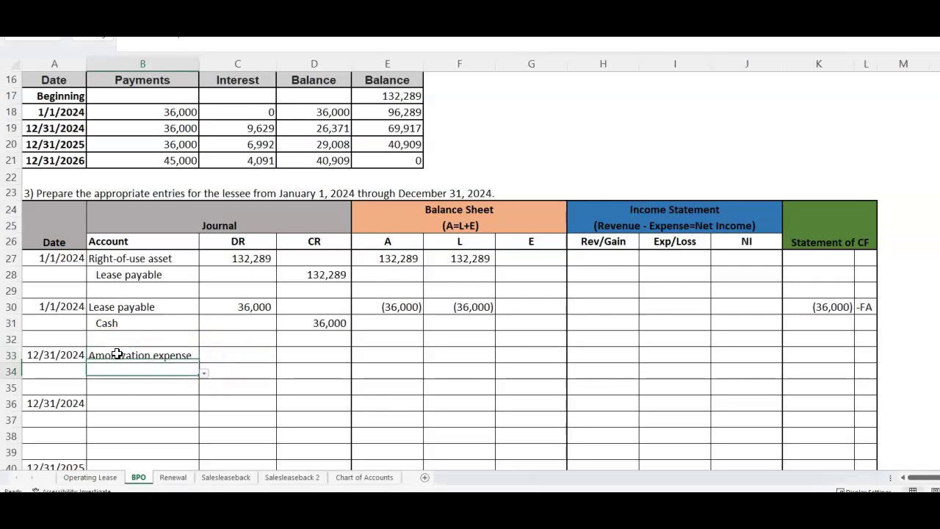
pyautogui.write('Rig')
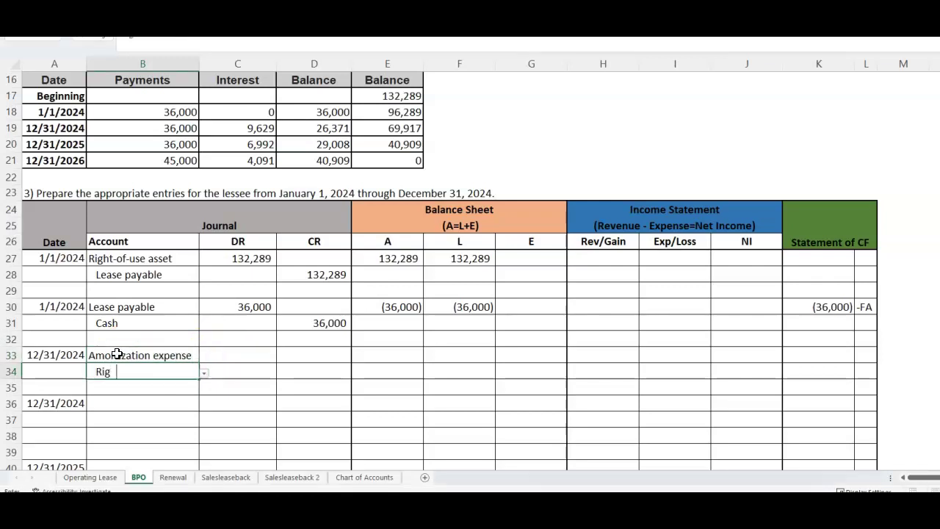
pyautogui.write('ht-of-use asset')
pyautogui.press('Return')
pyautogui.press('Up')
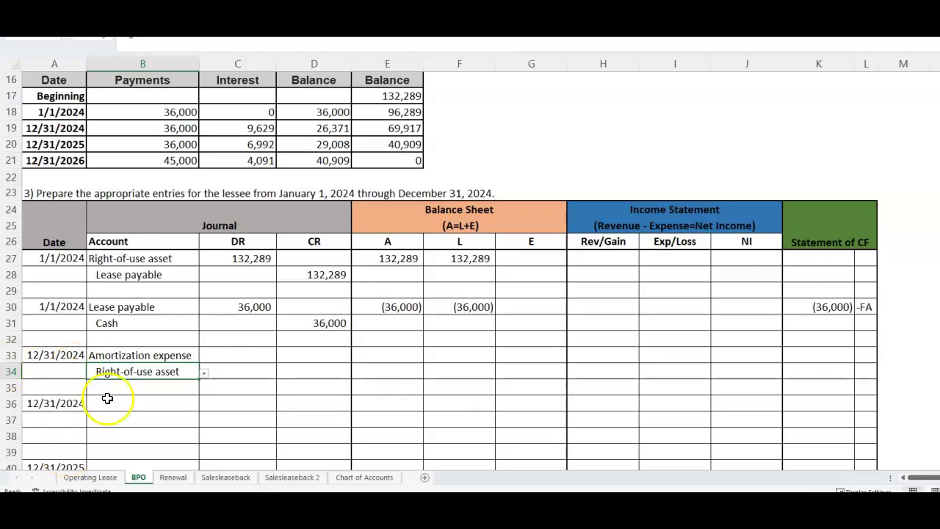
# - Debit Amortization expense 22,048, one-sixth of the 132,289 right-of-use asset
pyautogui.click(240, 359)
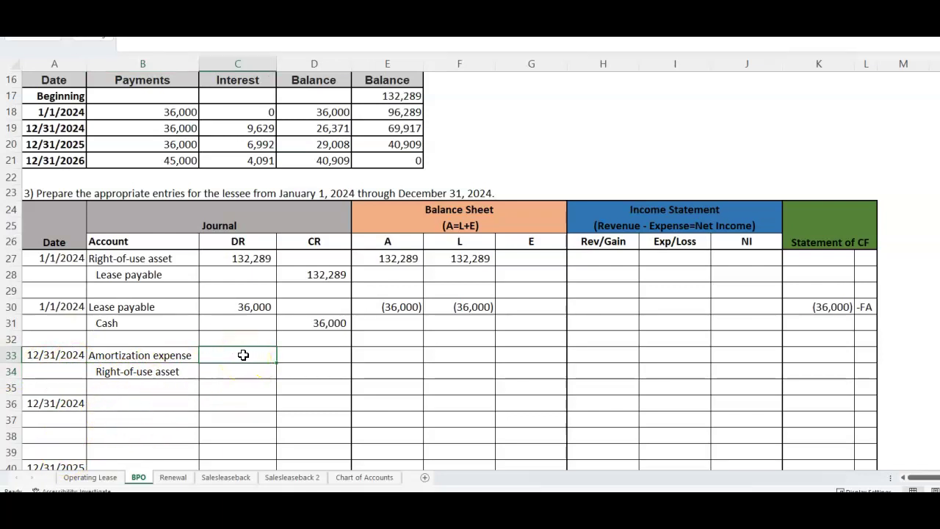
pyautogui.write('+')
pyautogui.click(245, 264)
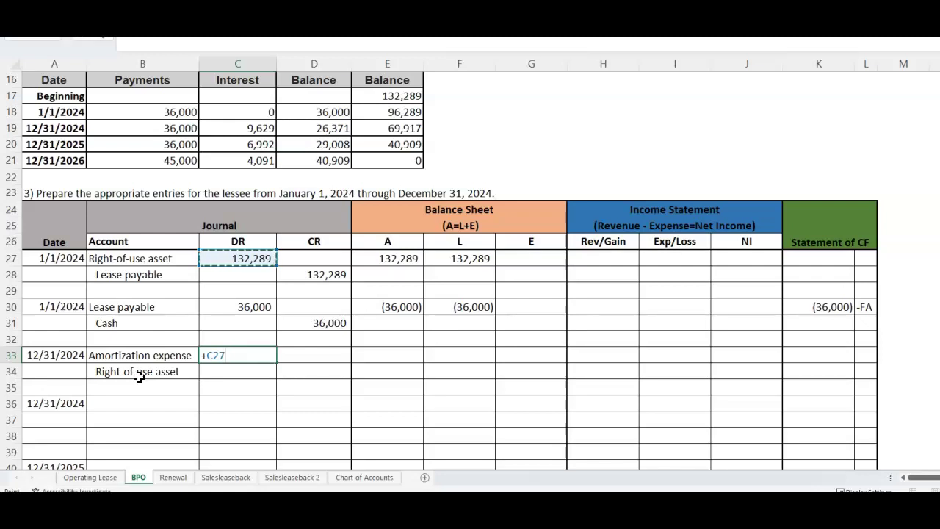
pyautogui.press('Return')
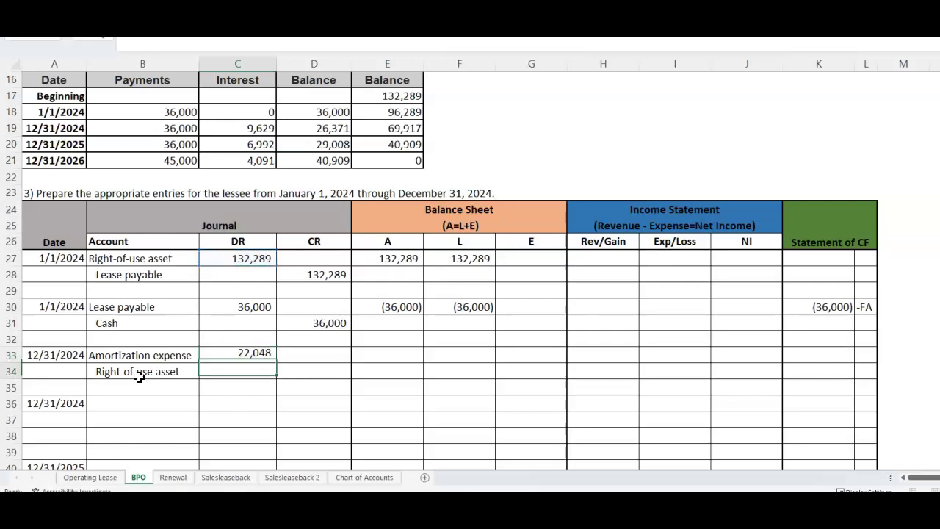